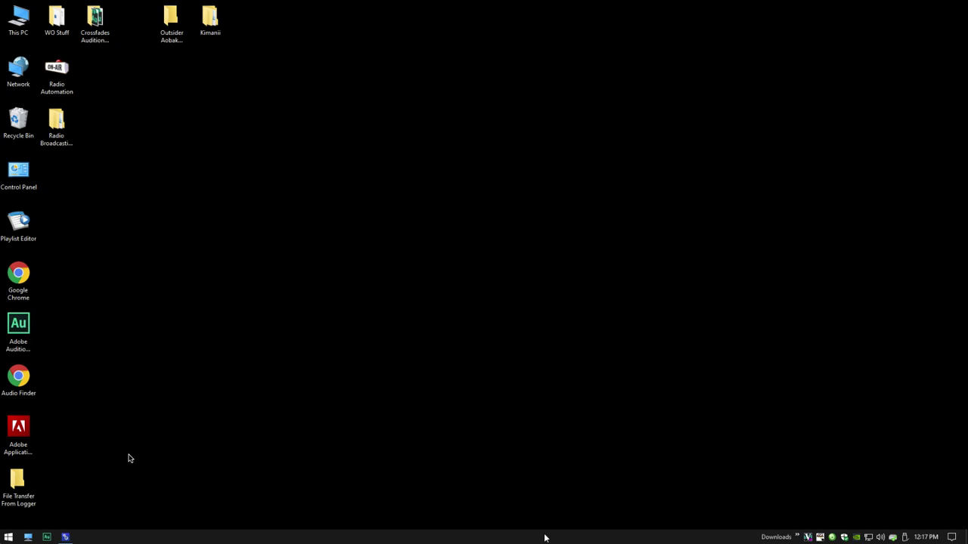
# - Bring up the radio automation system, then minimize its window
pyautogui.click(65, 537)
pyautogui.click(65, 537)
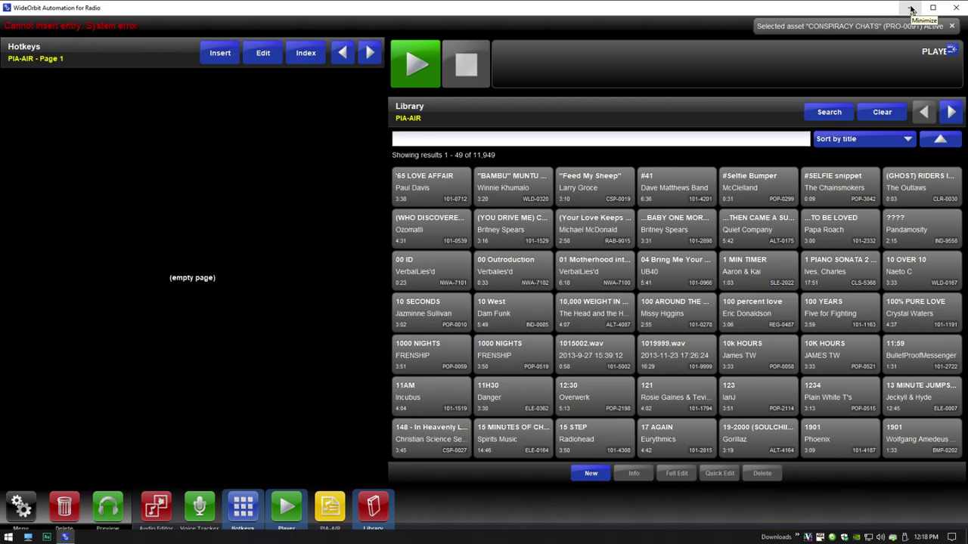
pyautogui.click(911, 9)
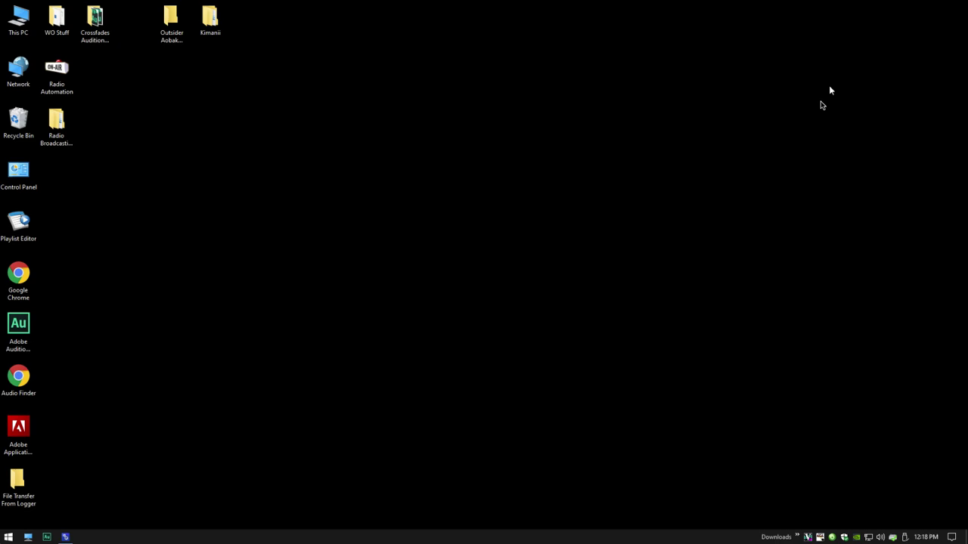
# - Open Radio Broadcasting Fall 2021, then the student's folder, then the Promo 1 folder
pyautogui.doubleClick(58, 124)
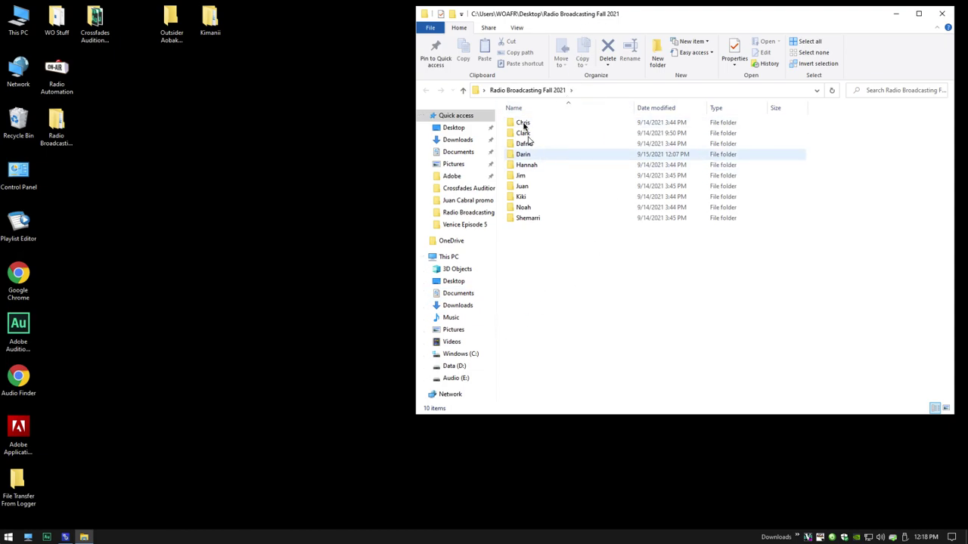
pyautogui.click(512, 157)
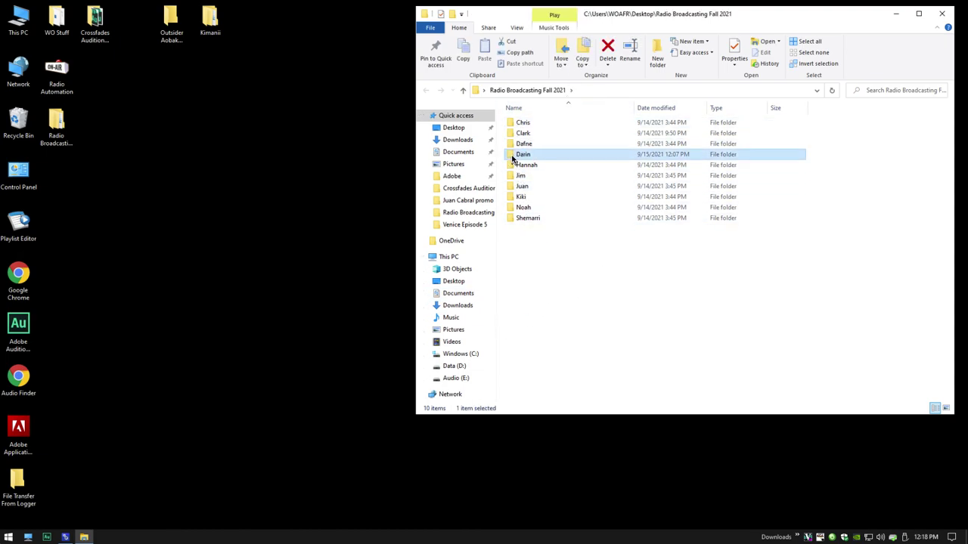
pyautogui.doubleClick(512, 157)
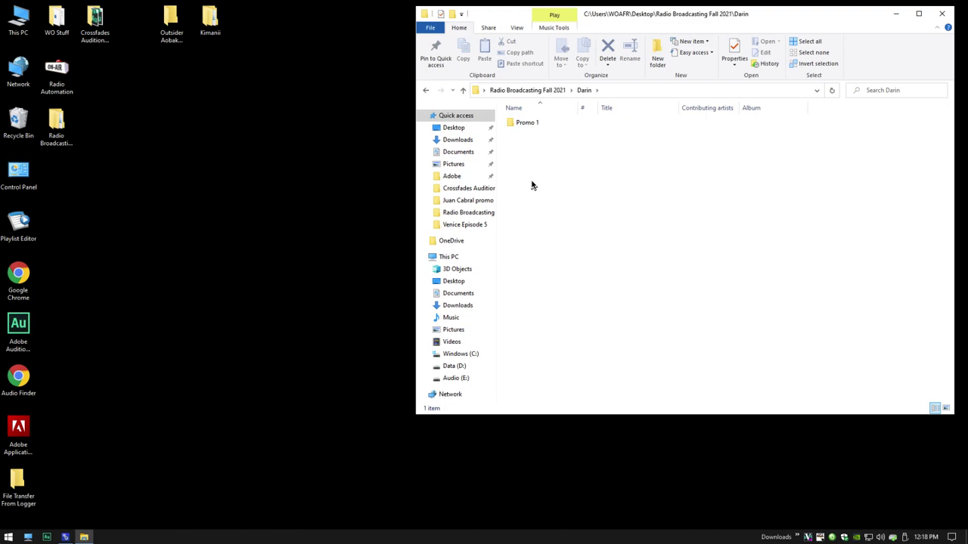
pyautogui.doubleClick(514, 124)
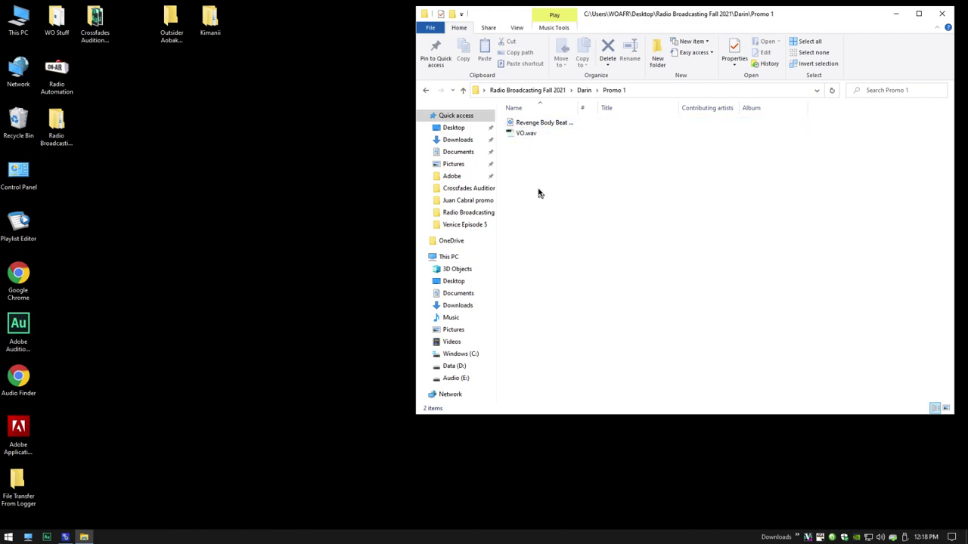
# - Drag VO.wav and the Revenge Body Beat track together into Audition
pyautogui.click(511, 137)
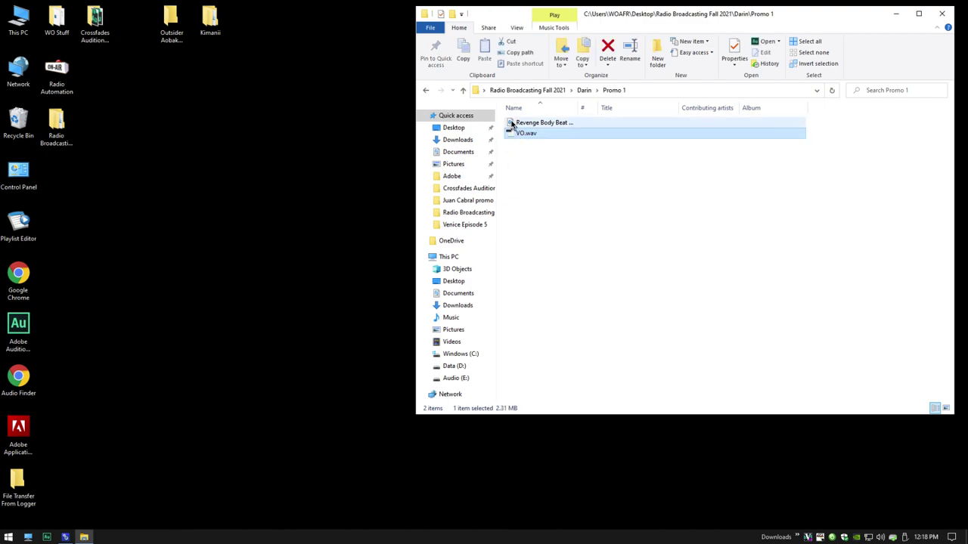
pyautogui.keyDown('ctrl'); pyautogui.click(511, 124); pyautogui.keyUp('ctrl')
pyautogui.moveTo(511, 137); pyautogui.dragTo(18, 327)
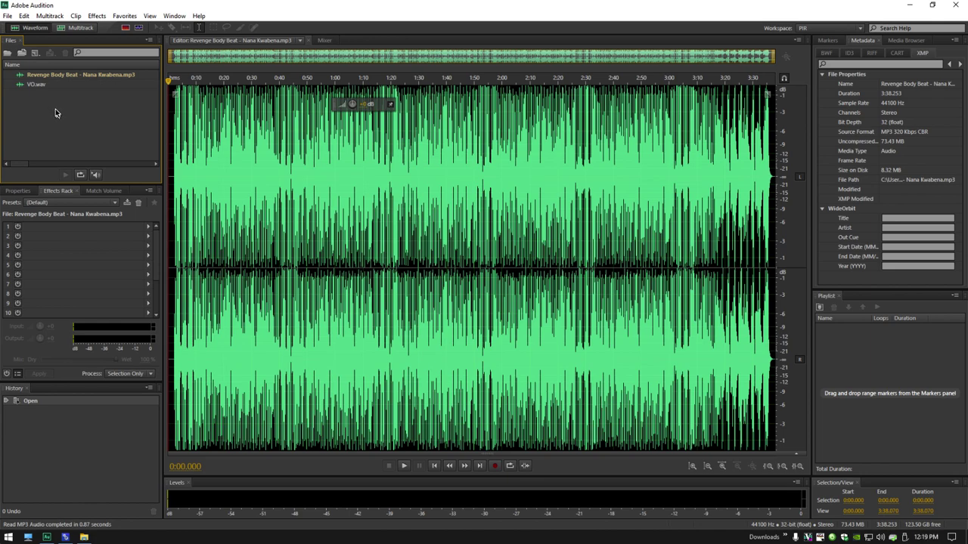
# - Open VO.wav from the Files panel in the Waveform Editor
pyautogui.doubleClick(32, 85)
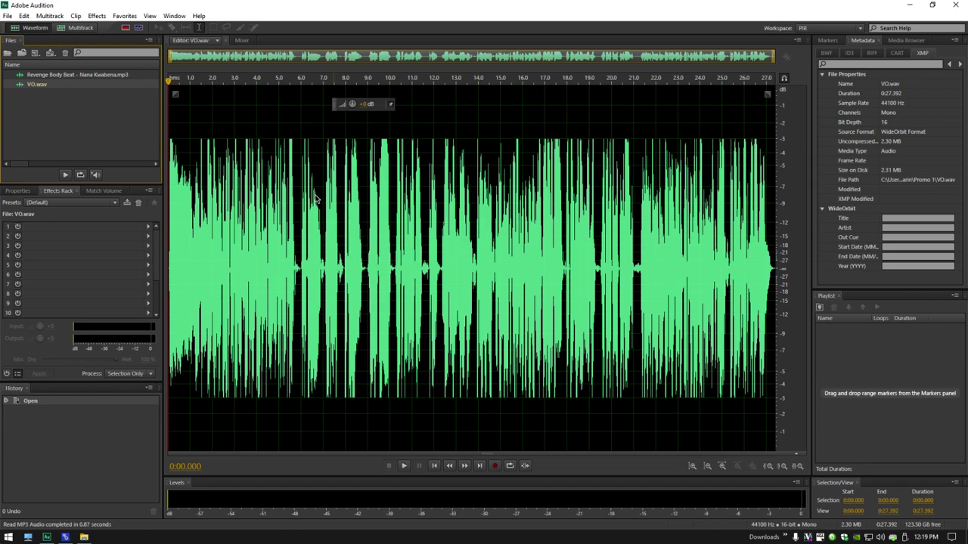
pyautogui.click(97, 15)
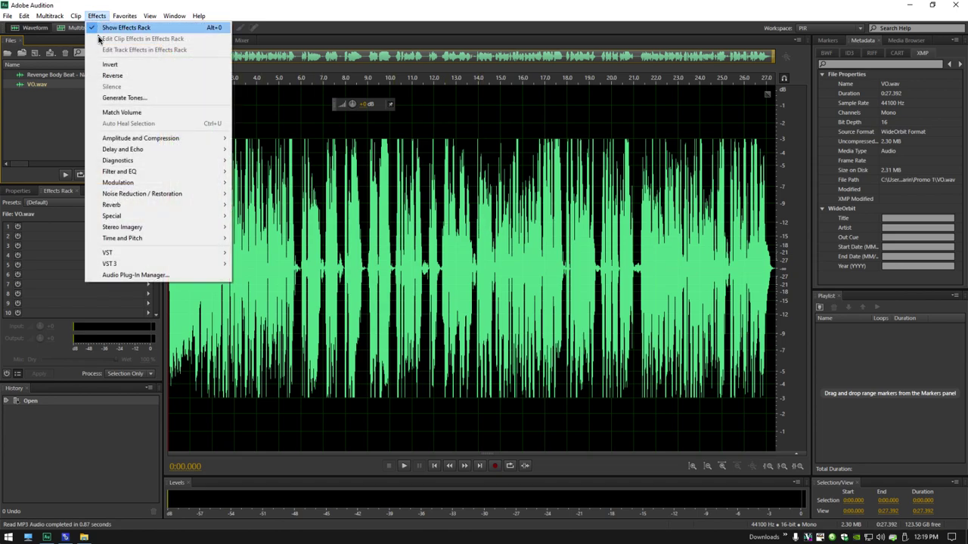
pyautogui.moveTo(127, 141)
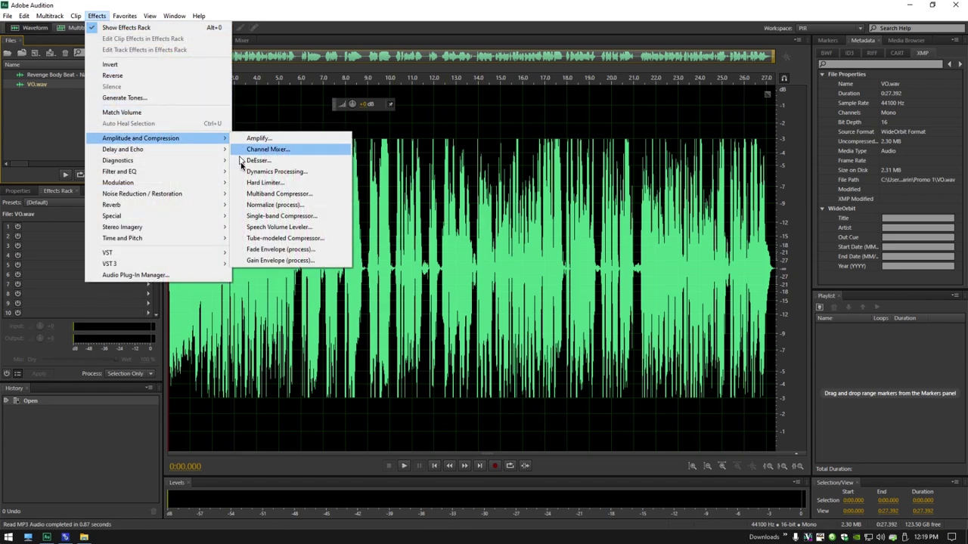
pyautogui.click(262, 183)
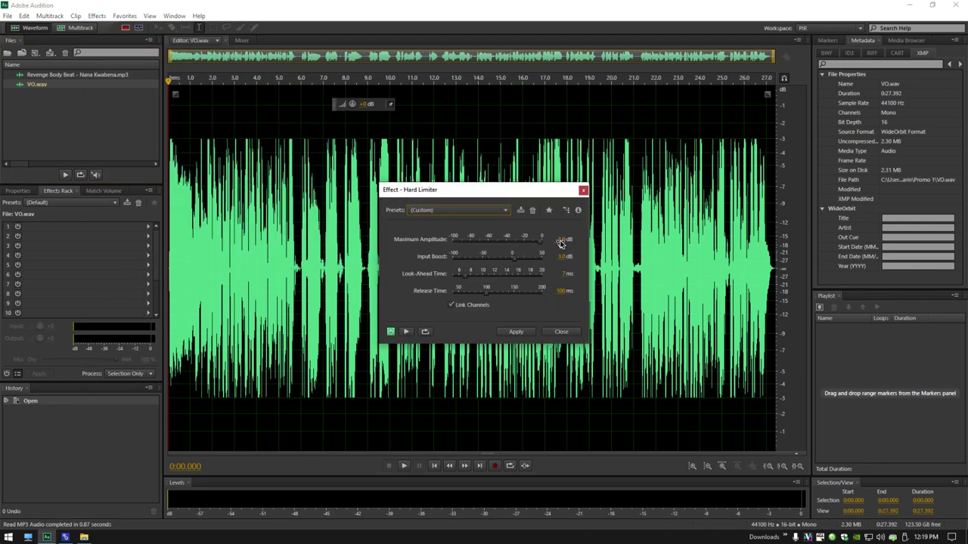
pyautogui.moveTo(561, 242); pyautogui.dragTo(562, 270)
pyautogui.click(561, 258)
pyautogui.write('6')
pyautogui.press('Return')
pyautogui.click(563, 333)
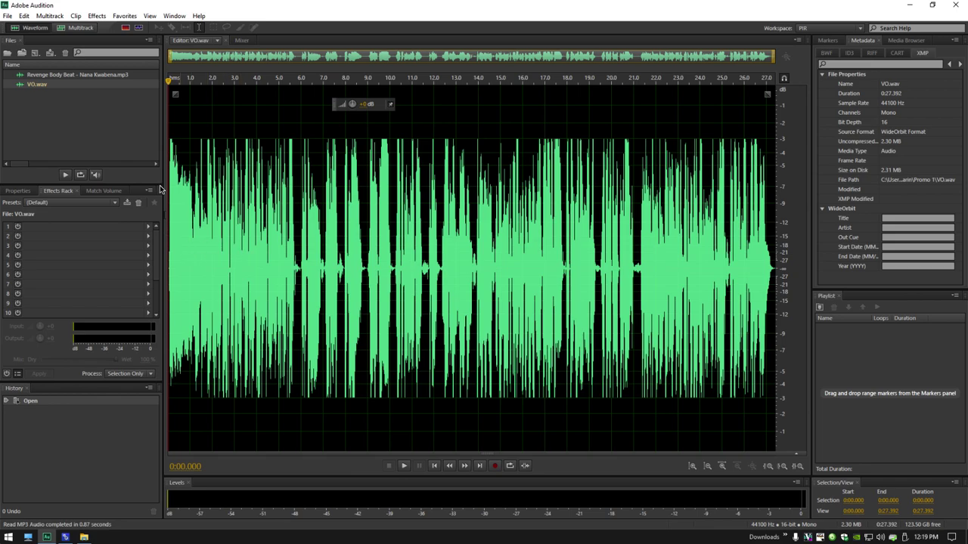
# - Create a multitrack session named promo1, saved in the student's Promo 1 folder
pyautogui.click(78, 124)
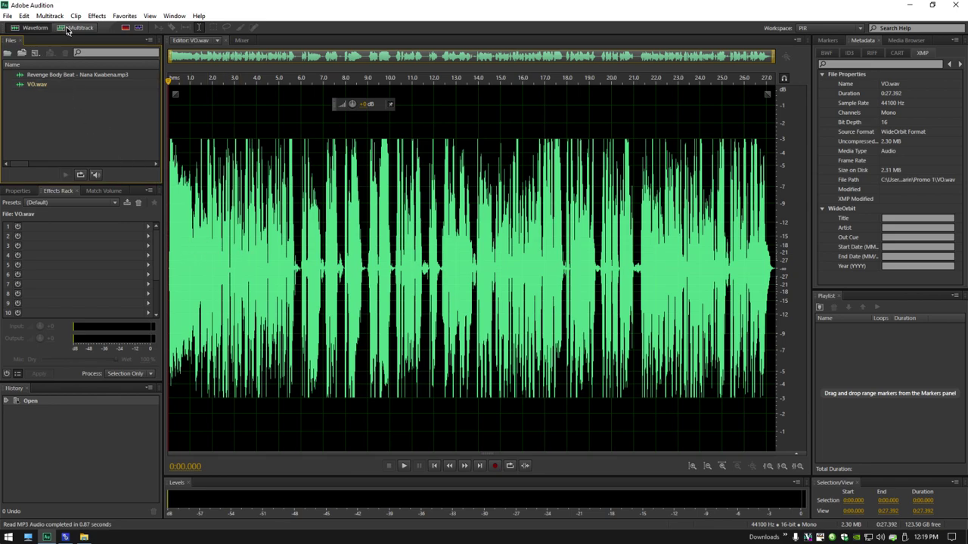
pyautogui.click(66, 30)
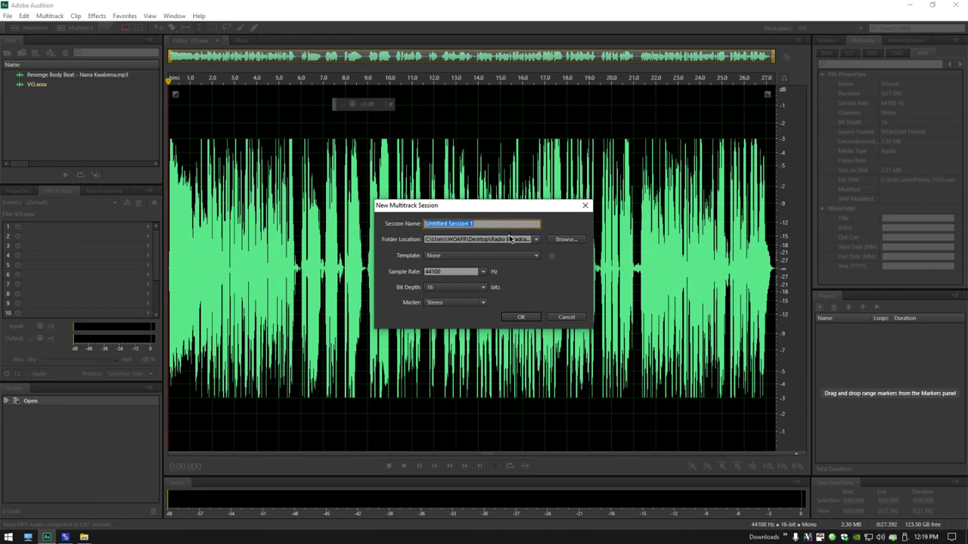
pyautogui.write('promo1')
pyautogui.click(555, 240)
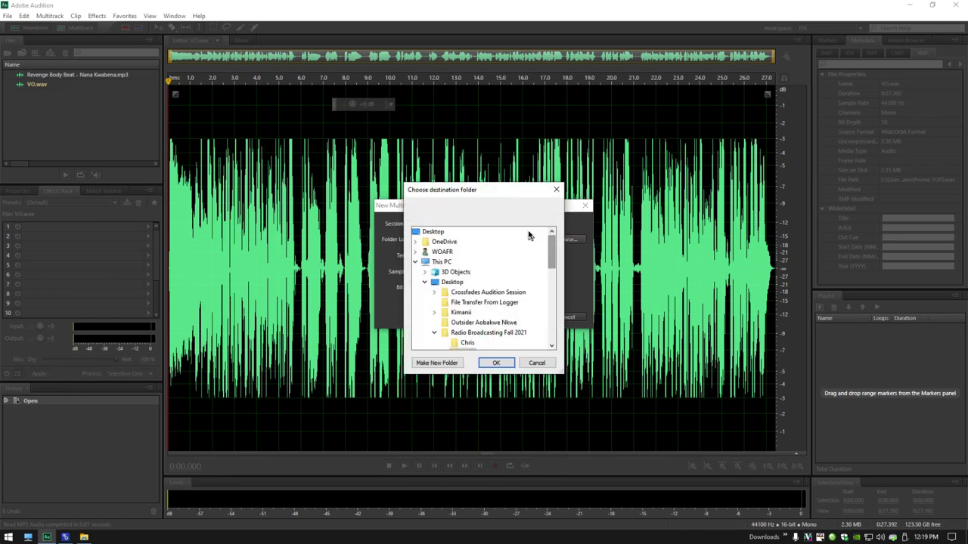
pyautogui.moveTo(551, 250); pyautogui.dragTo(541, 273)
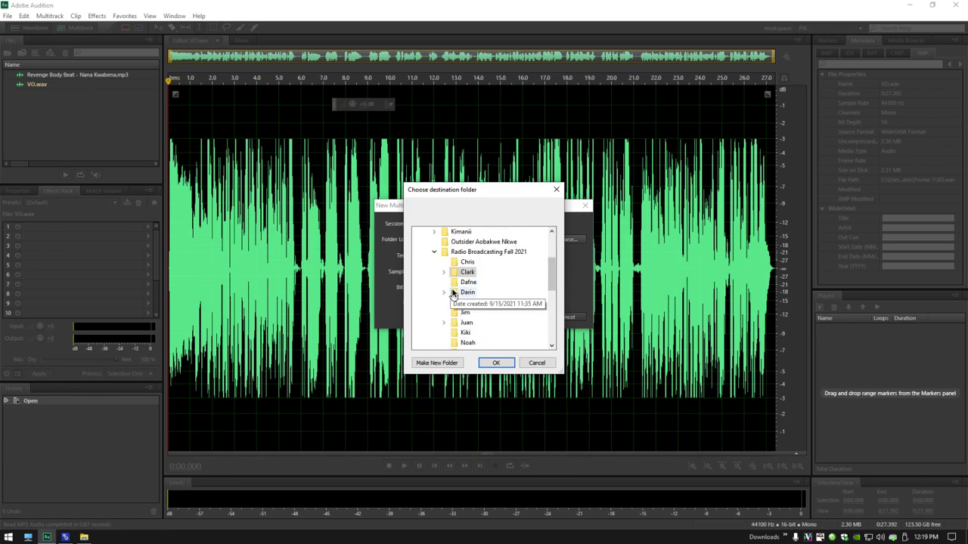
pyautogui.click(455, 294)
pyautogui.scroll(-3, 472, 291)
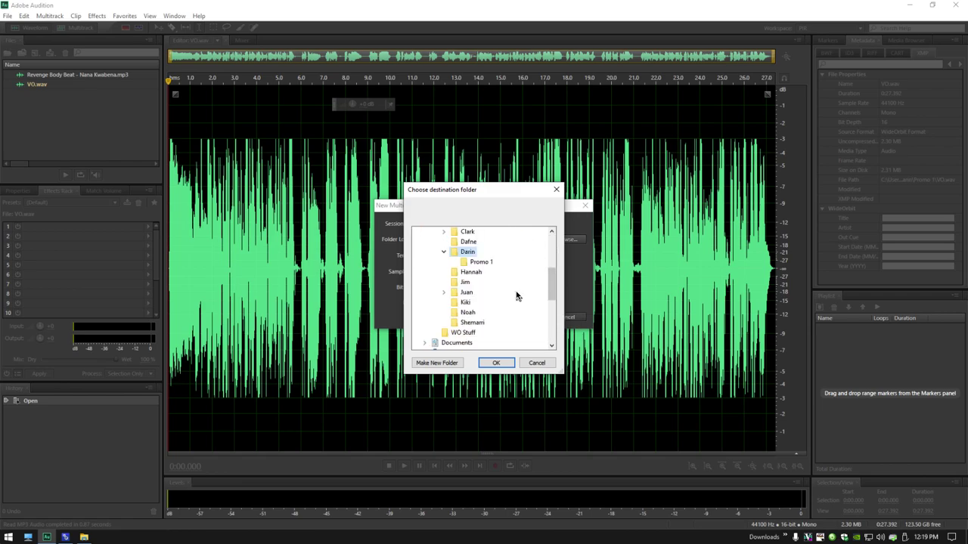
pyautogui.click(466, 263)
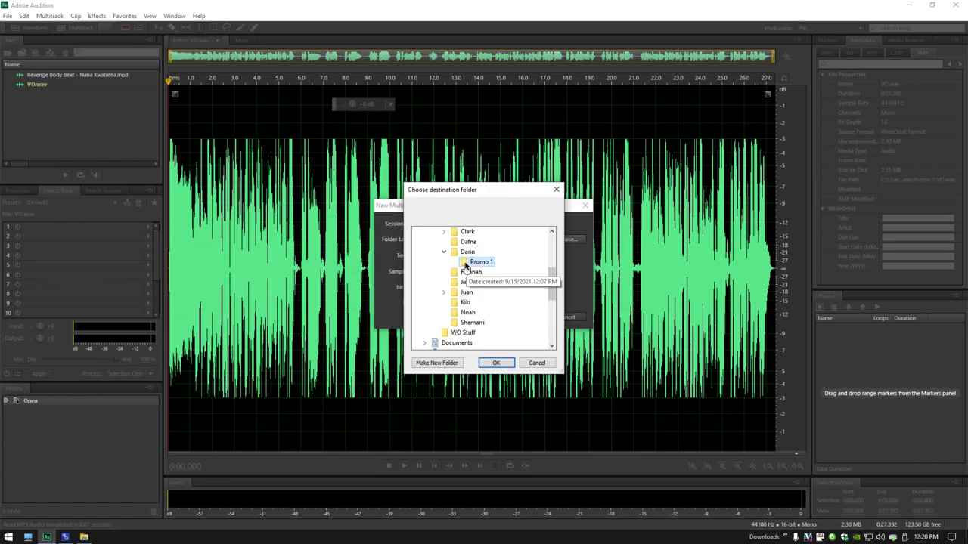
pyautogui.click(493, 364)
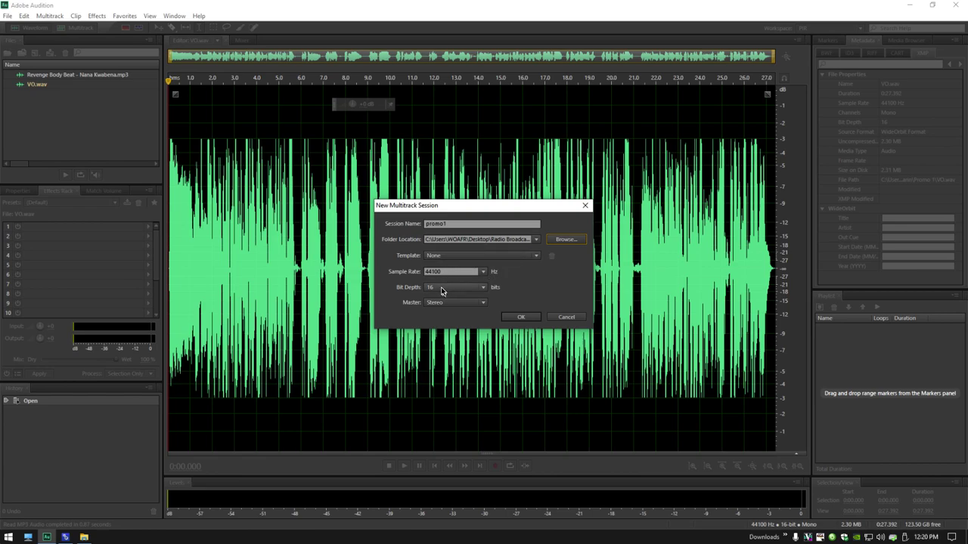
pyautogui.click(520, 318)
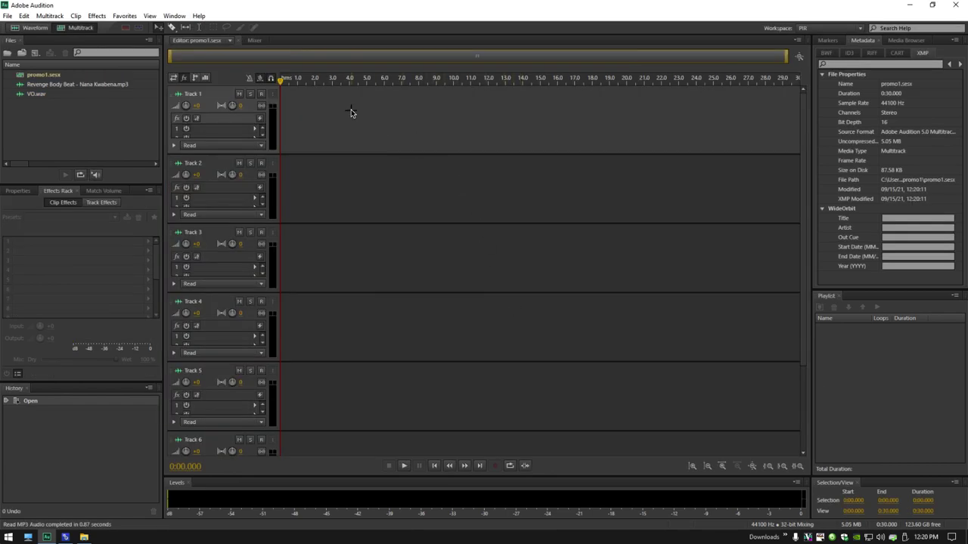
# - Place VO.wav on Track 1 at about 0:03 and the Revenge Body Beat on Track 2
pyautogui.moveTo(36, 94); pyautogui.dragTo(332, 123)
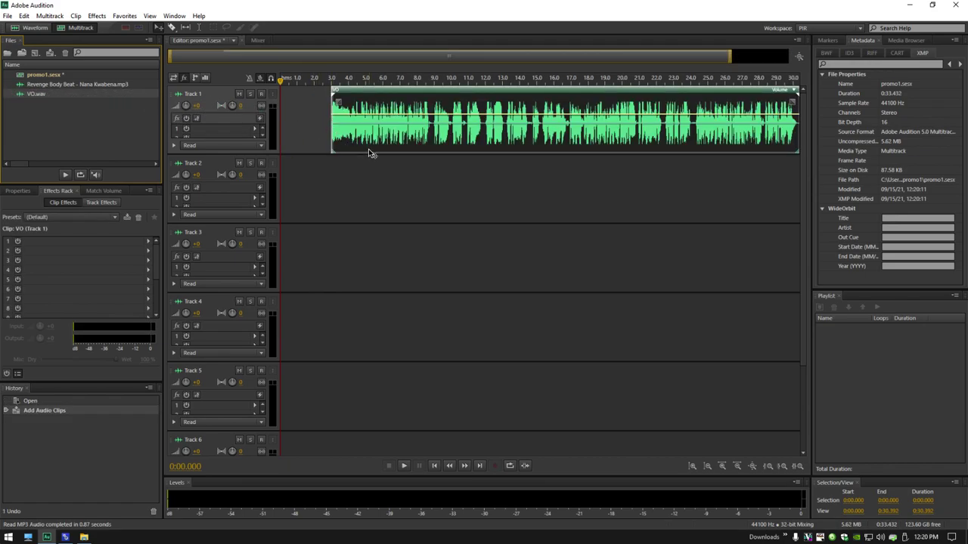
pyautogui.moveTo(48, 89); pyautogui.dragTo(297, 187)
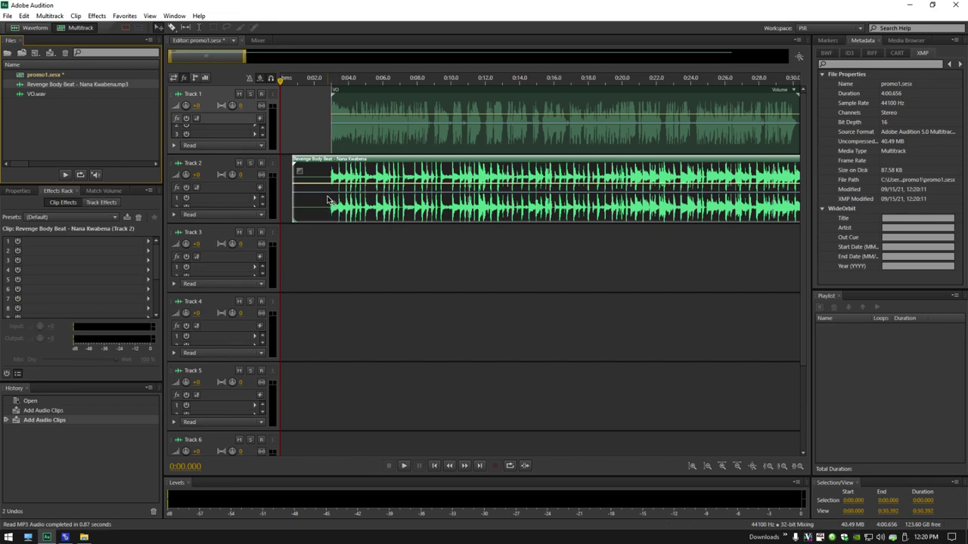
# - Trim the start of the beat clip on Track 2 toward 0:03
pyautogui.click(199, 28)
pyautogui.click(330, 211)
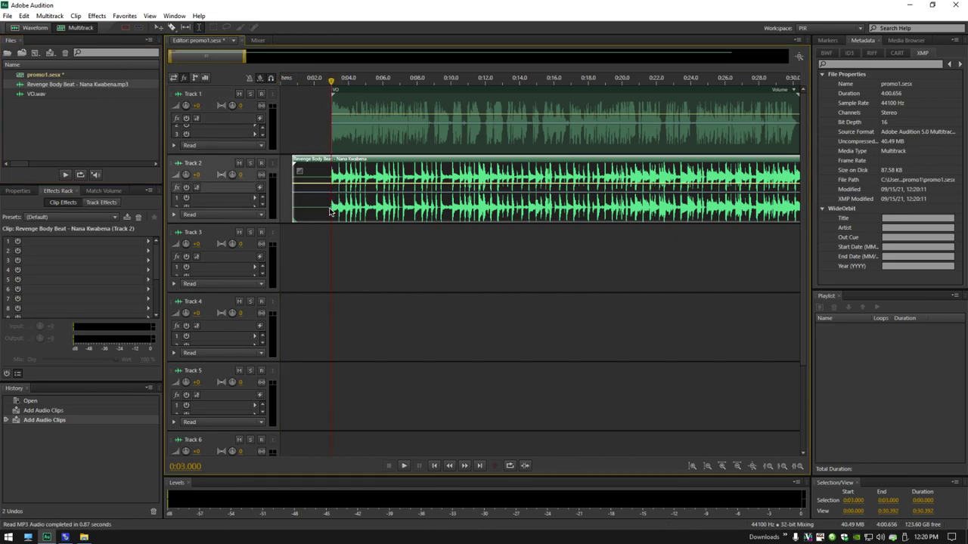
pyautogui.scroll(10, 330, 210)
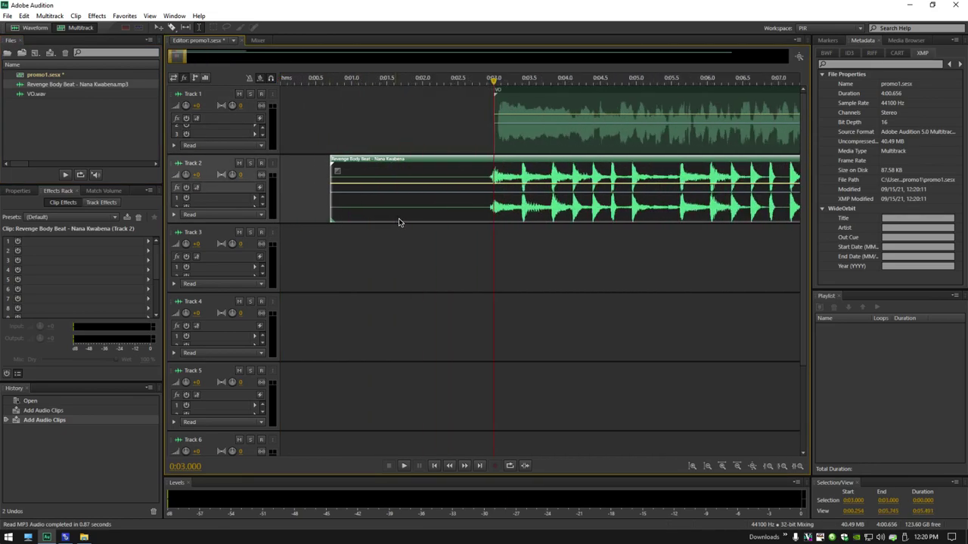
pyautogui.scroll(-4, 363, 203)
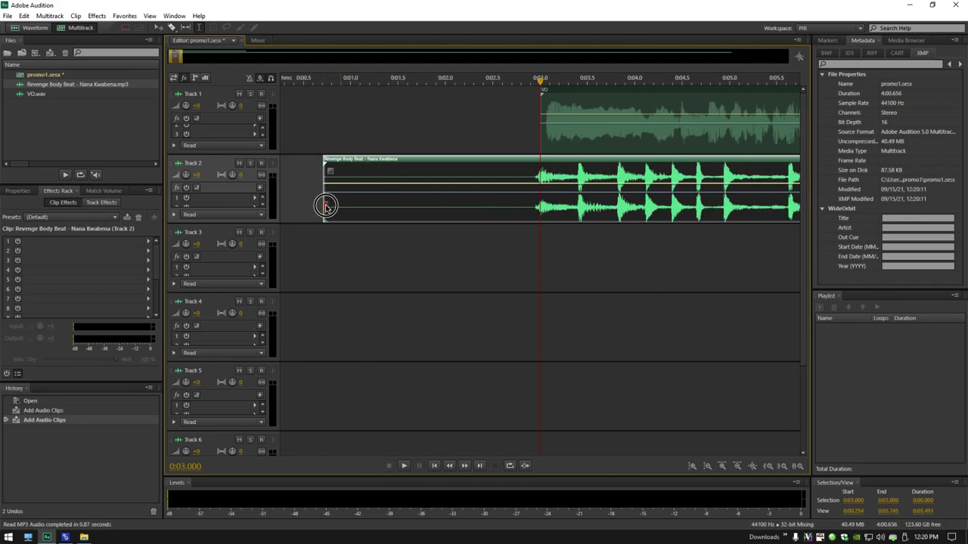
pyautogui.moveTo(325, 204); pyautogui.dragTo(533, 210)
pyautogui.scroll(5, 526, 210)
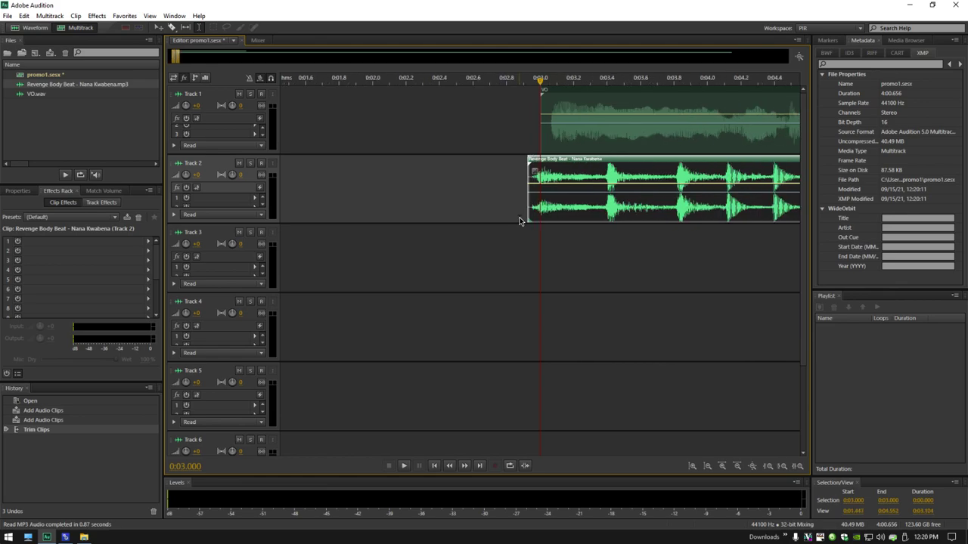
pyautogui.moveTo(512, 210); pyautogui.dragTo(521, 212)
# - Shorten the music clip's end back to roughly 32 seconds
pyautogui.press('End')
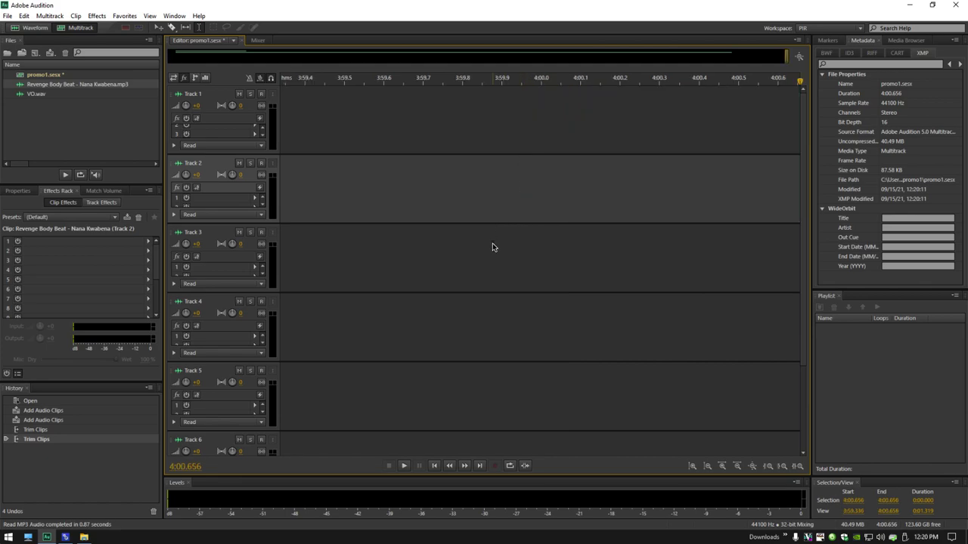
pyautogui.press('\\')
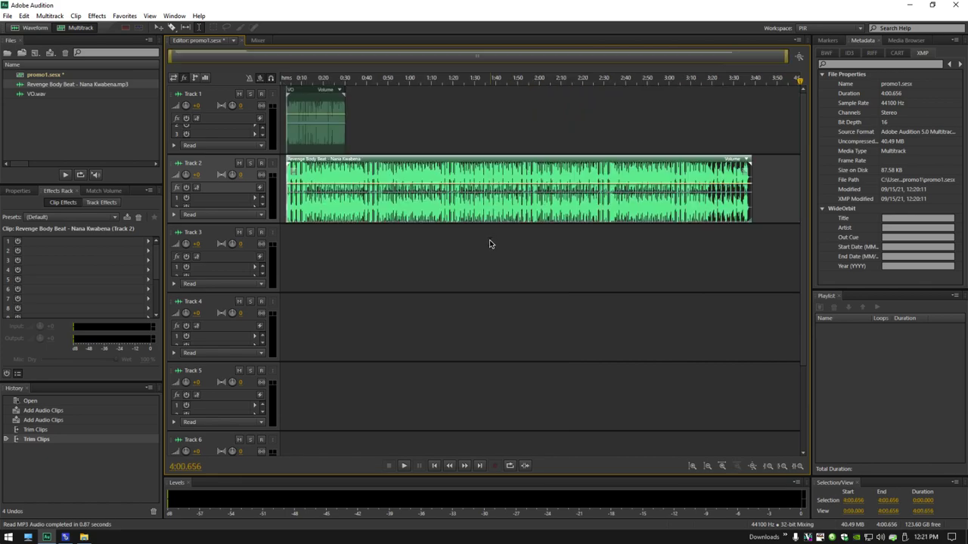
pyautogui.click(750, 232)
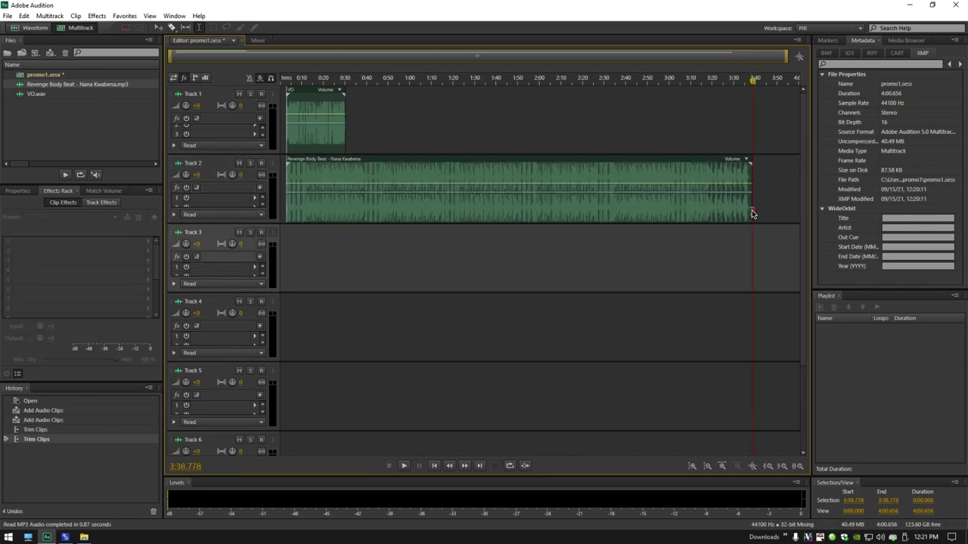
pyautogui.click(751, 210)
pyautogui.moveTo(747, 211); pyautogui.dragTo(674, 215)
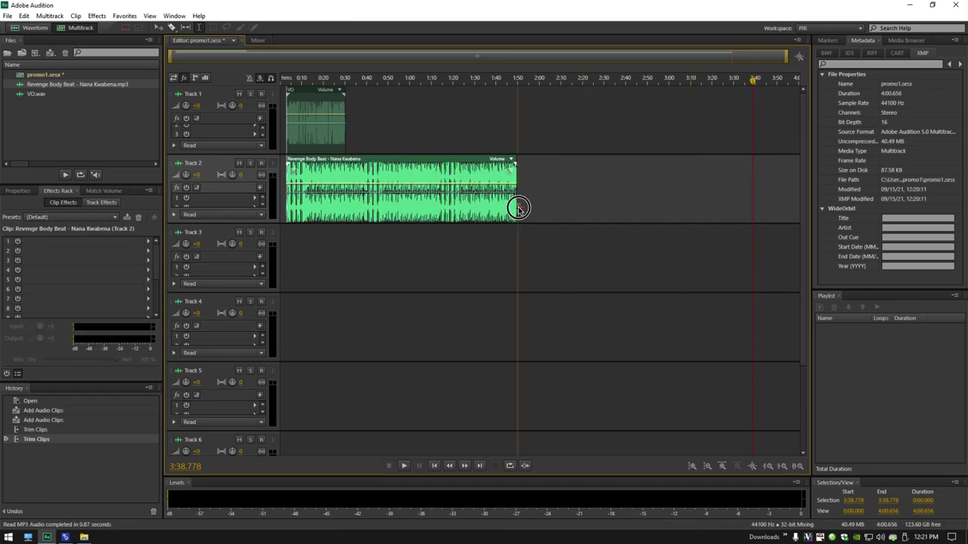
pyautogui.moveTo(518, 208); pyautogui.dragTo(353, 205)
# - Trim the music clip's end precisely to 0:29.987 and move it to the session start
pyautogui.click(347, 237)
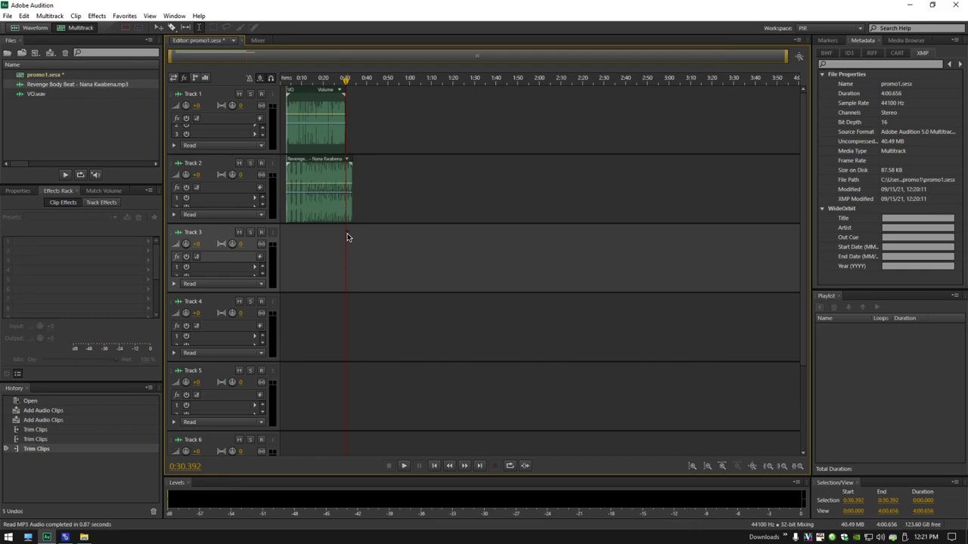
pyautogui.press('=')
pyautogui.press('=')
pyautogui.press('=')
pyautogui.press('=')
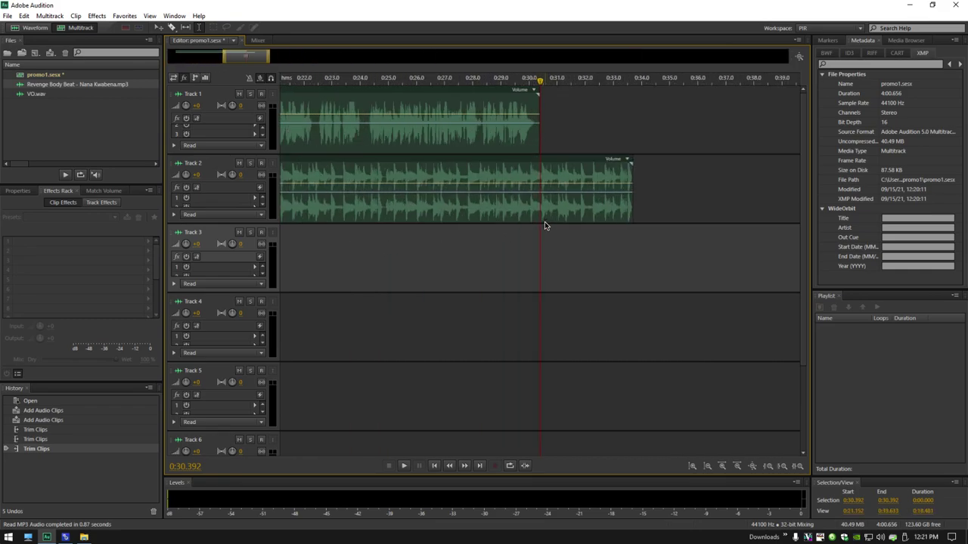
pyautogui.press('=')
pyautogui.press('=')
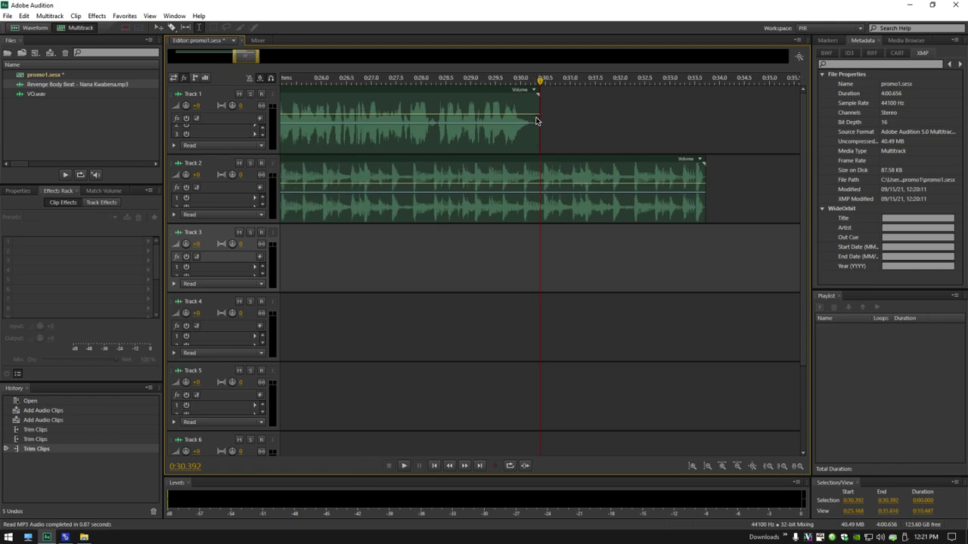
pyautogui.moveTo(542, 85); pyautogui.dragTo(520, 85)
pyautogui.moveTo(704, 211); pyautogui.dragTo(521, 211)
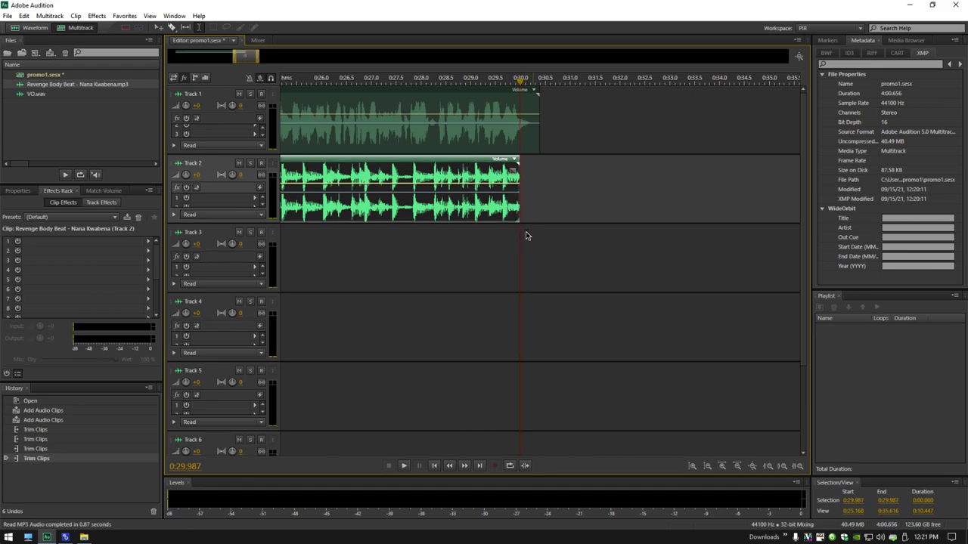
pyautogui.press('\\')
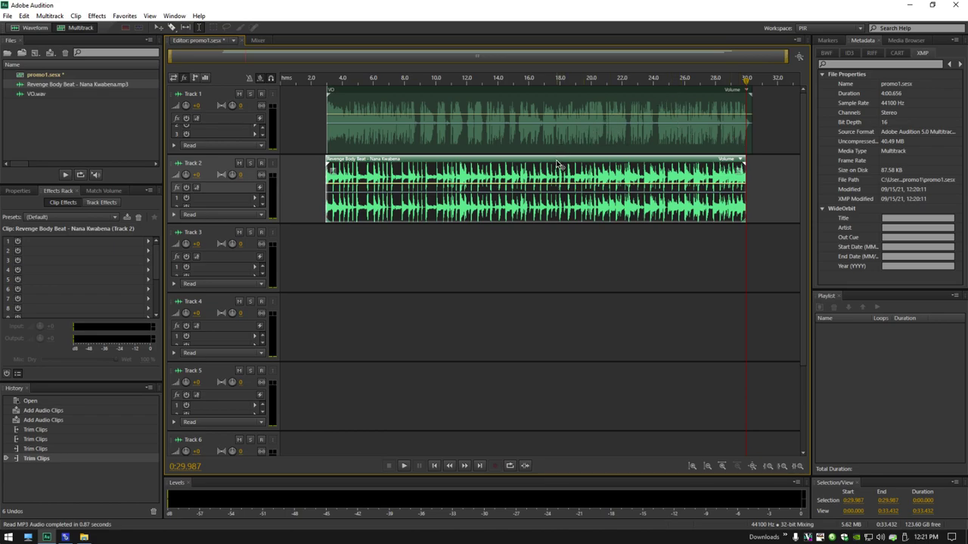
pyautogui.moveTo(555, 159); pyautogui.dragTo(471, 166)
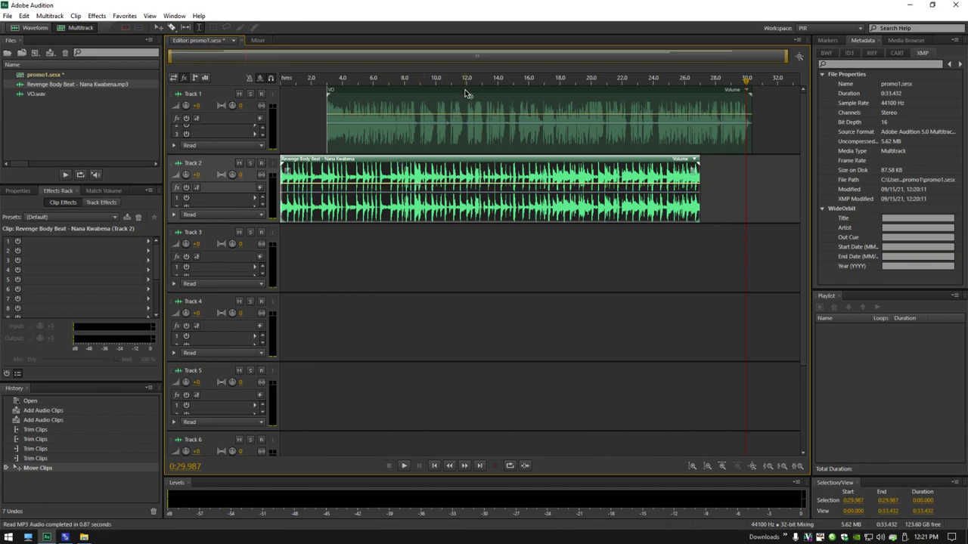
# - Move the VO clip to the session start and trim its tail slightly
pyautogui.moveTo(466, 93); pyautogui.dragTo(423, 92)
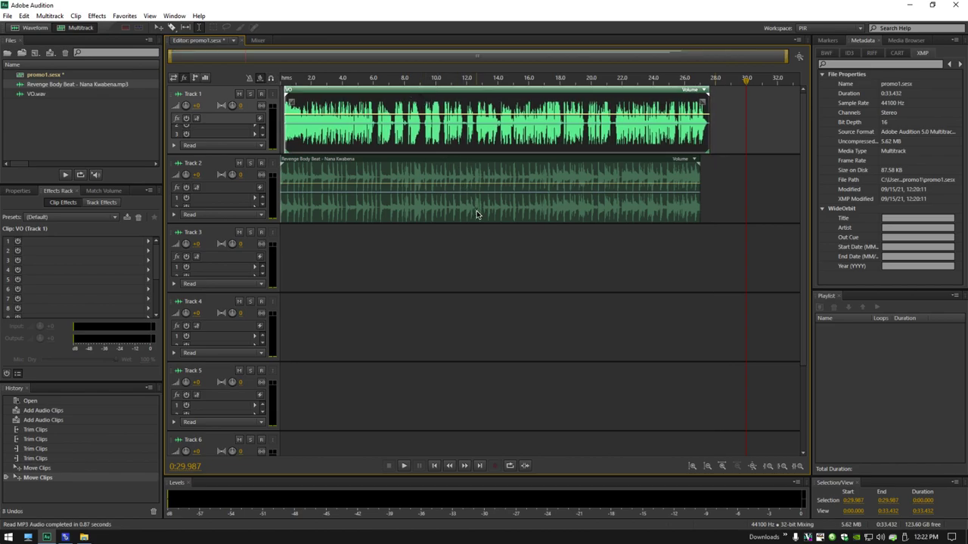
pyautogui.scroll(2, 521, 199)
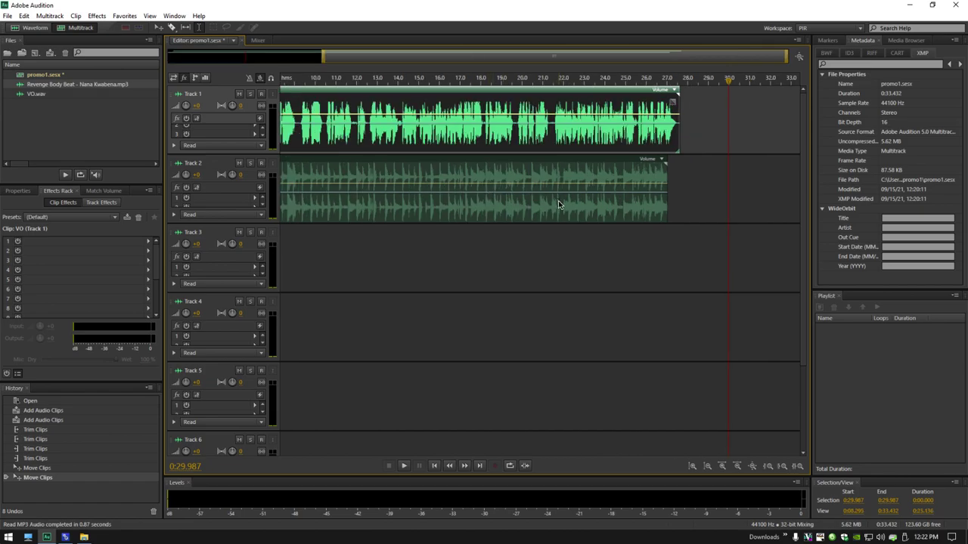
pyautogui.scroll(-2, 493, 227)
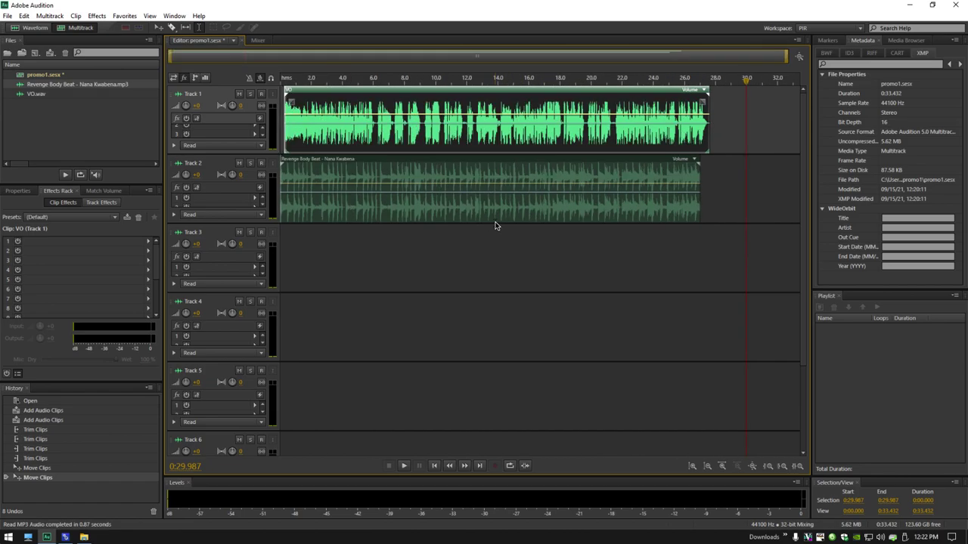
pyautogui.scroll(4, 504, 202)
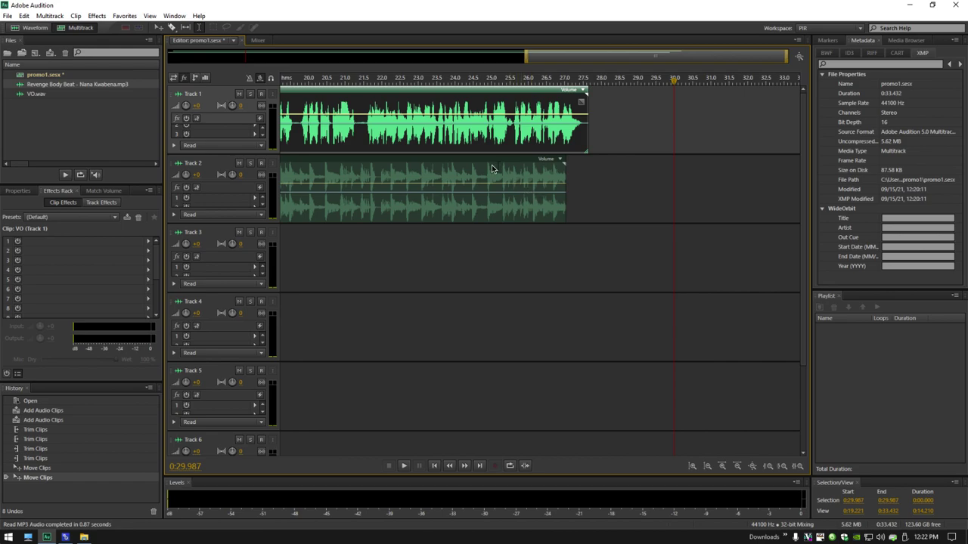
pyautogui.click(362, 139)
pyautogui.scroll(1, 375, 153)
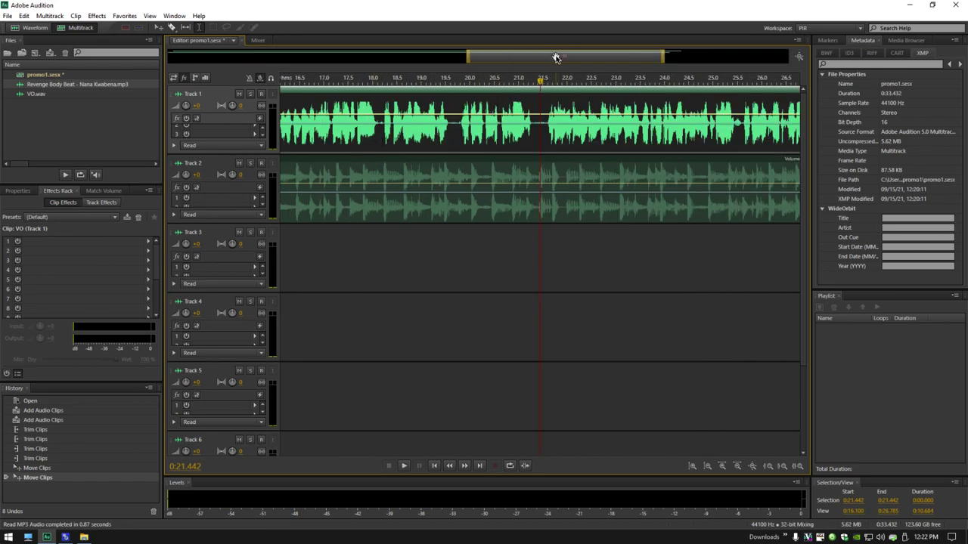
pyautogui.moveTo(554, 56); pyautogui.dragTo(253, 51)
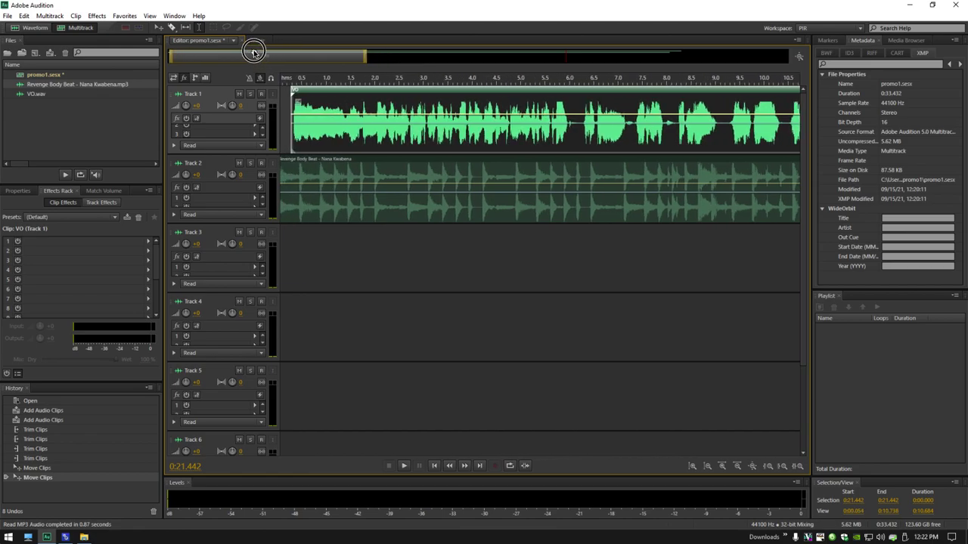
pyautogui.click(394, 94)
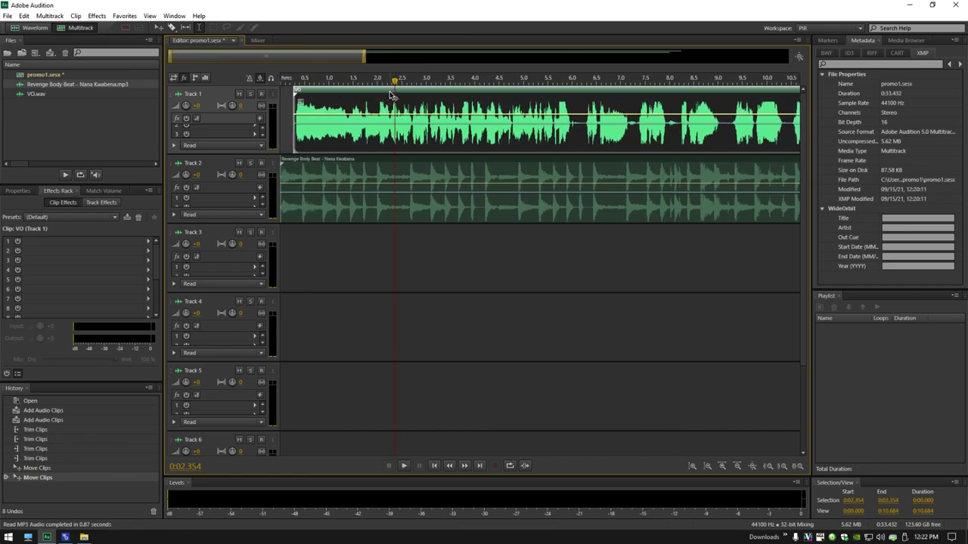
pyautogui.moveTo(395, 94); pyautogui.dragTo(380, 92)
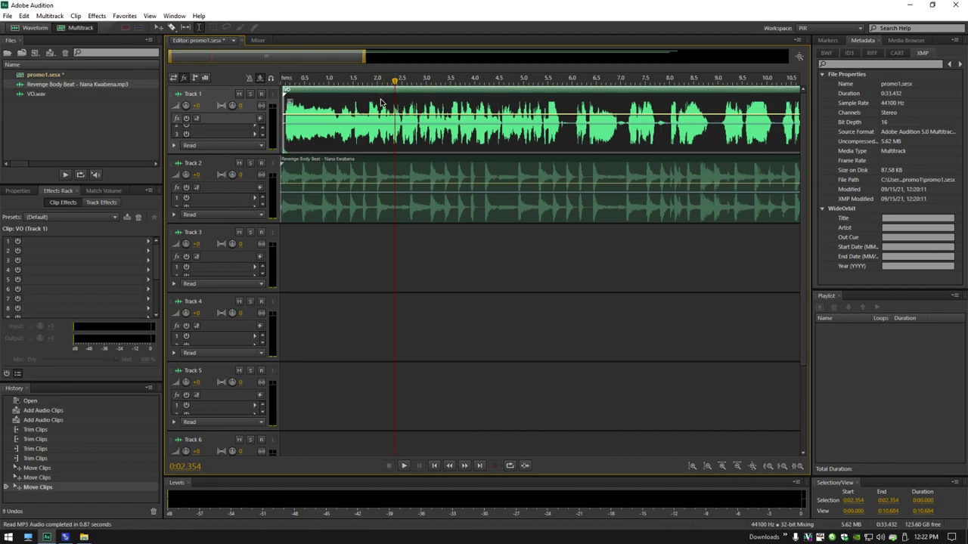
pyautogui.moveTo(317, 59); pyautogui.dragTo(668, 42)
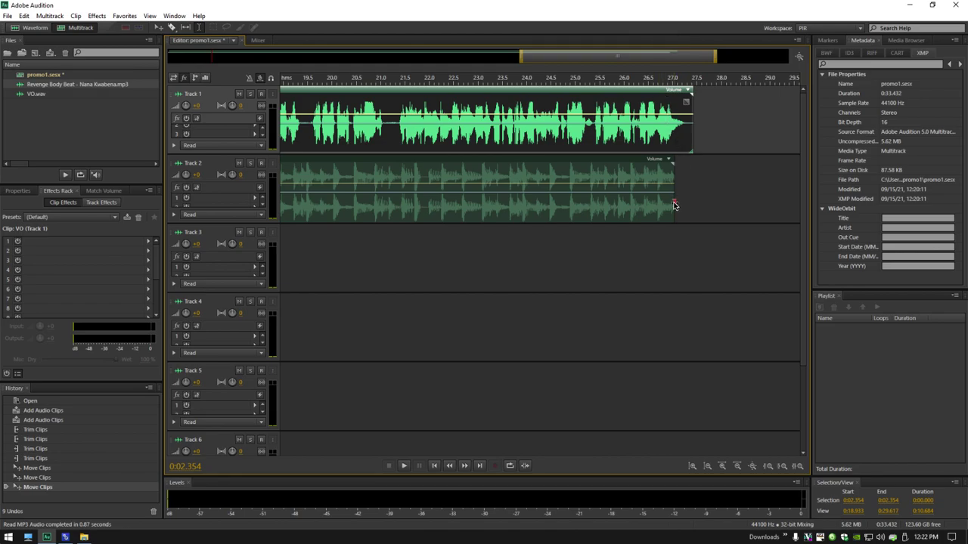
pyautogui.moveTo(692, 134); pyautogui.dragTo(683, 138)
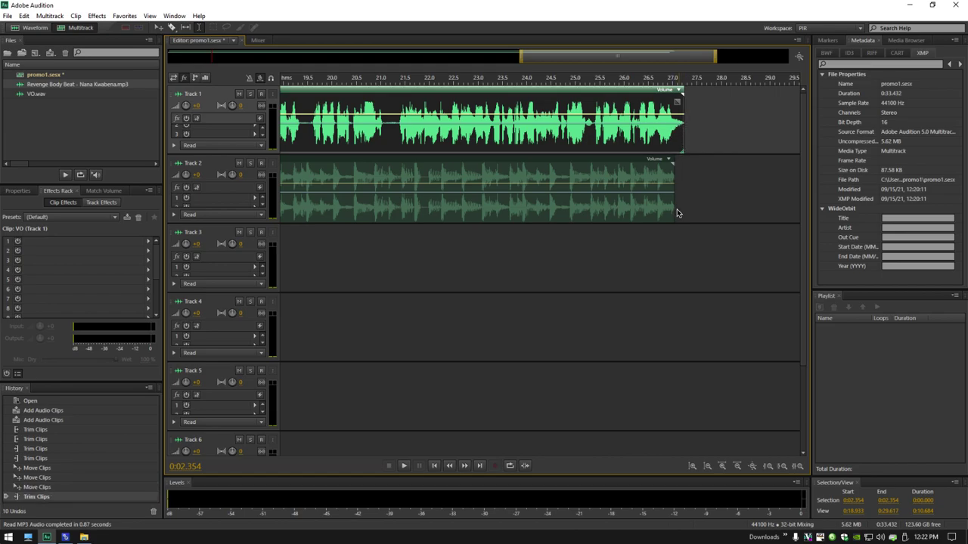
# - Extend the beat clip, then trim its end to the playhead at about 0:29.876
pyautogui.scroll(-3, 680, 229)
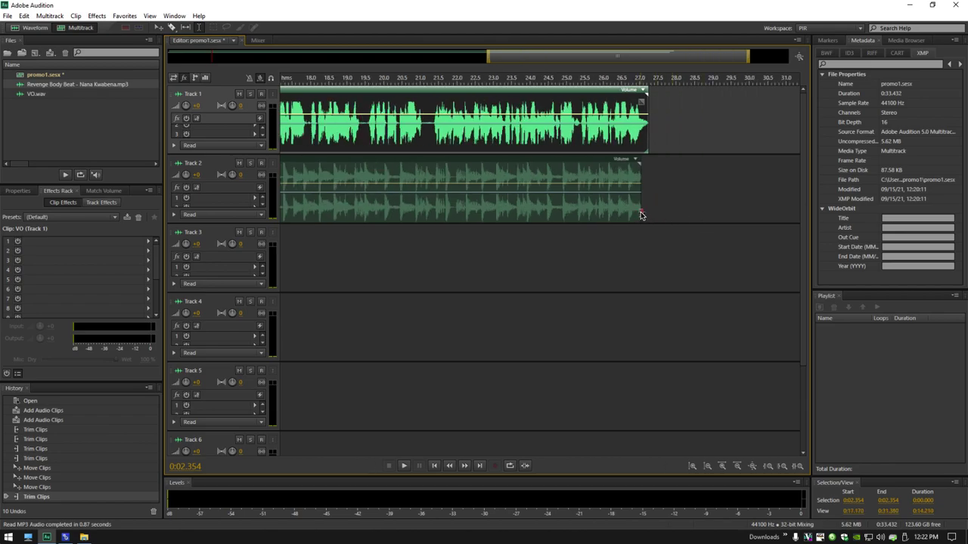
pyautogui.moveTo(641, 216); pyautogui.dragTo(744, 207)
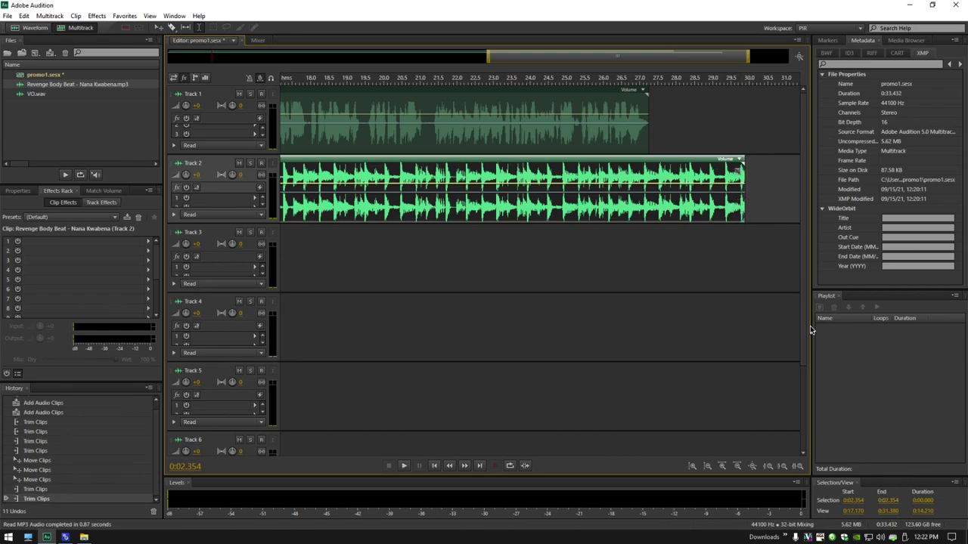
pyautogui.click(745, 246)
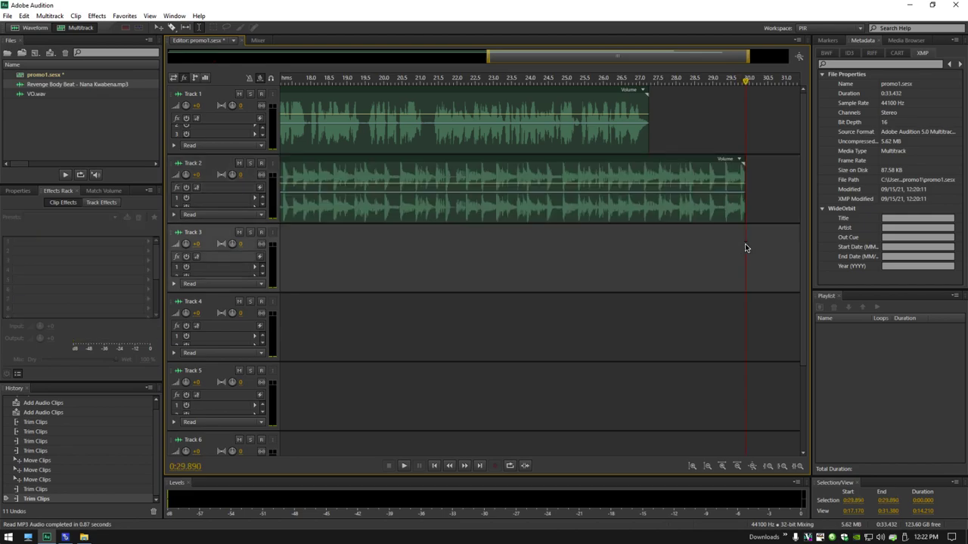
pyautogui.click(743, 248)
pyautogui.click(746, 247)
pyautogui.click(746, 213)
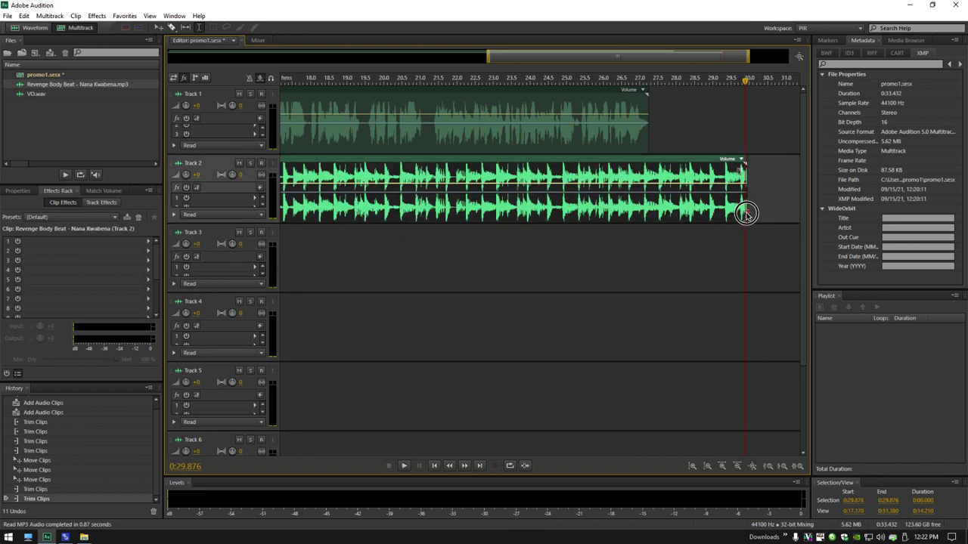
pyautogui.click(745, 213)
pyautogui.click(743, 242)
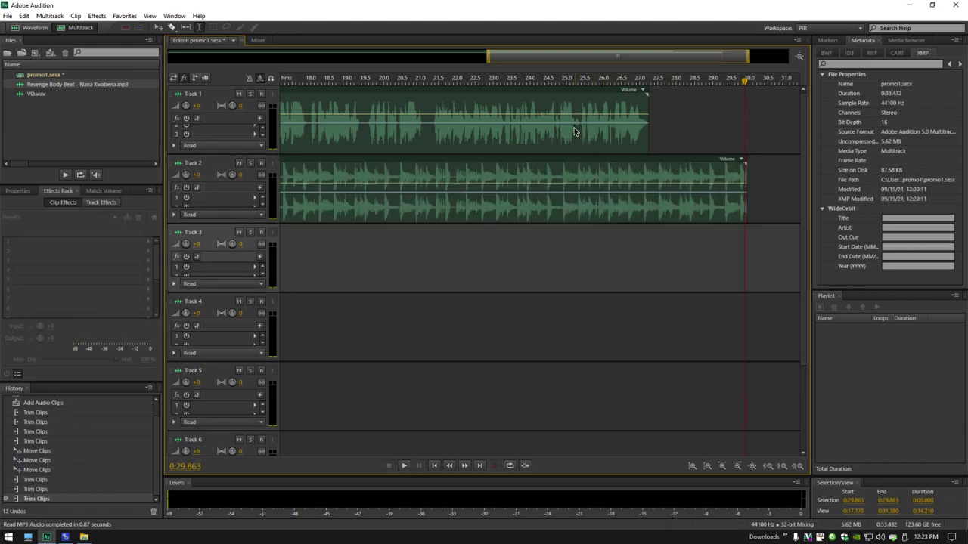
# - Slide the VO clip to start about 0.5 s in, then fit the whole session in view
pyautogui.press('Home')
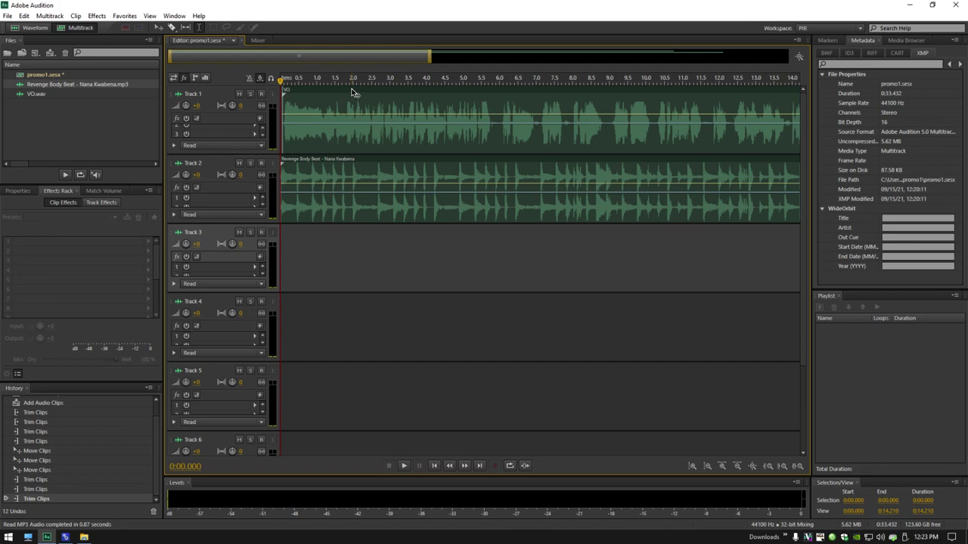
pyautogui.moveTo(351, 92); pyautogui.dragTo(366, 92)
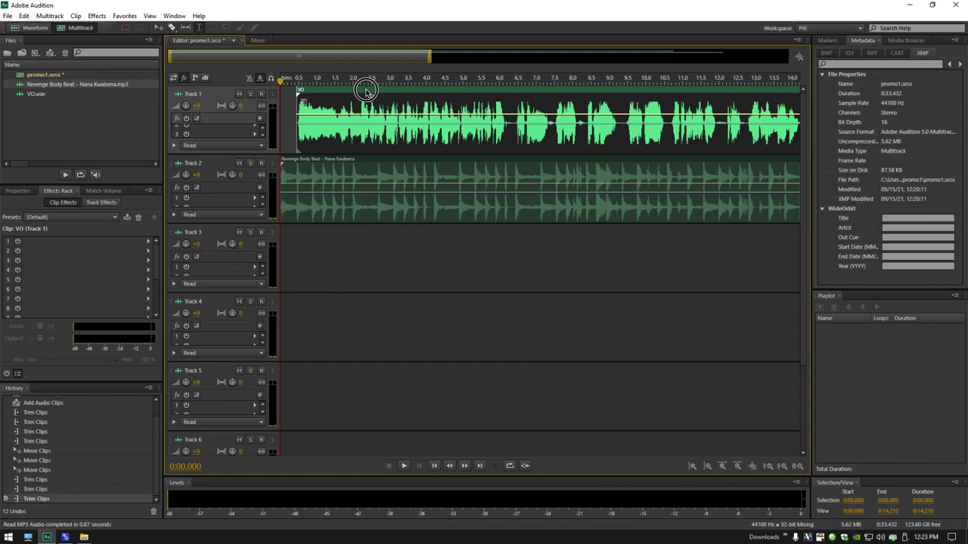
pyautogui.moveTo(366, 91); pyautogui.dragTo(367, 92)
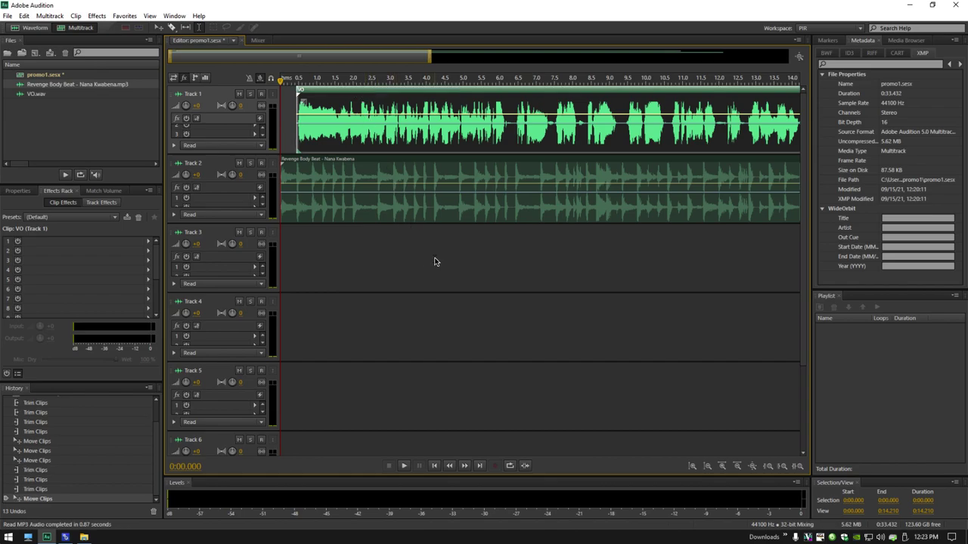
pyautogui.press('\\')
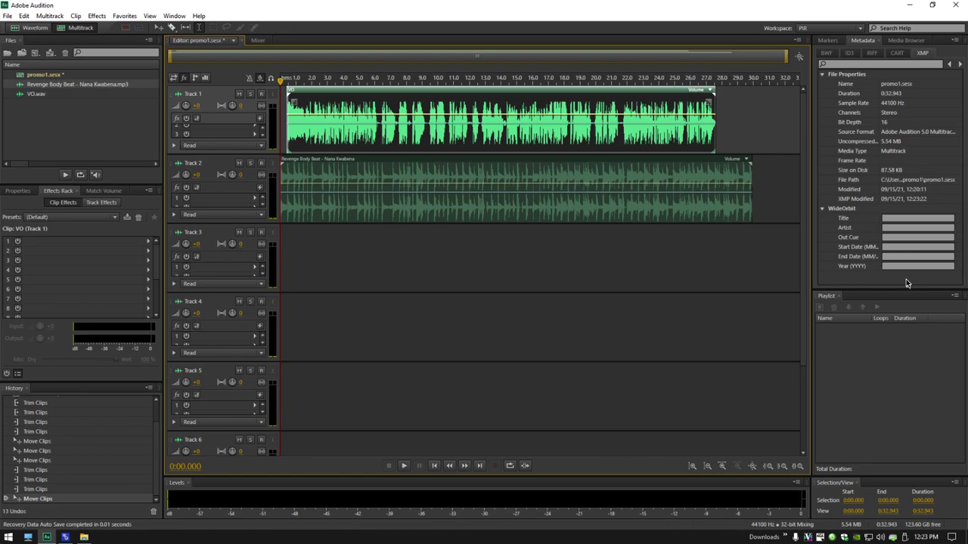
# - Add a volume keyframe near the VO start and lower the music to about -9.9 dB
pyautogui.click(287, 238)
pyautogui.scroll(2, 296, 234)
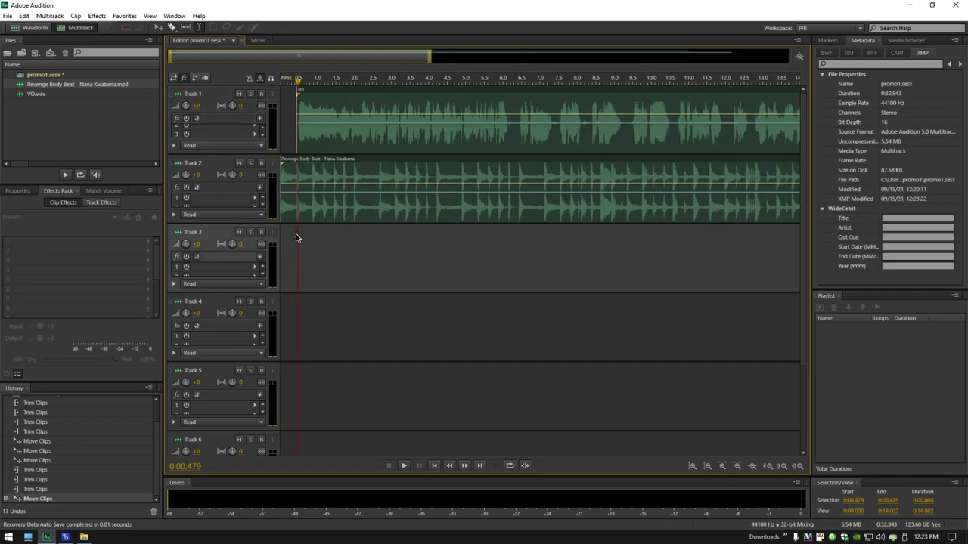
pyautogui.scroll(3, 302, 237)
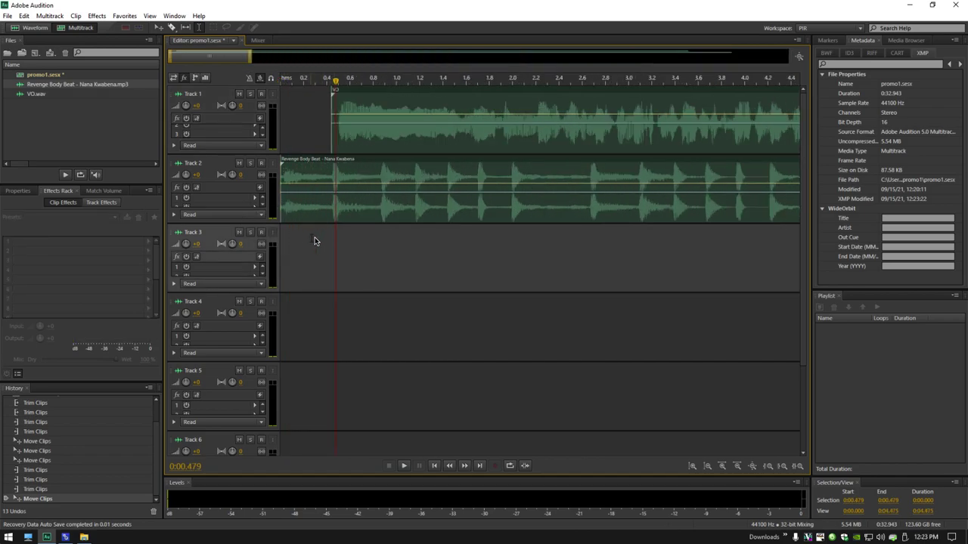
pyautogui.click(381, 185)
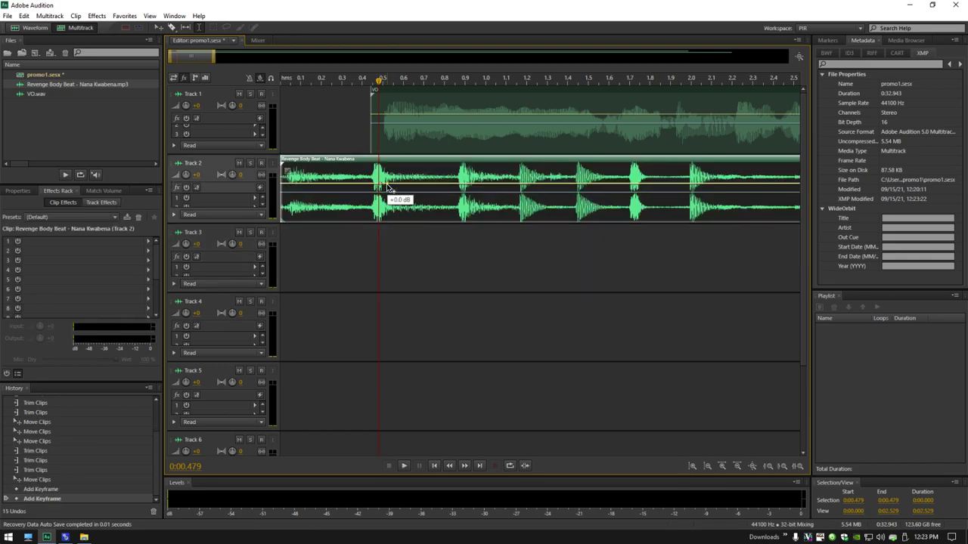
pyautogui.moveTo(387, 187); pyautogui.dragTo(388, 200)
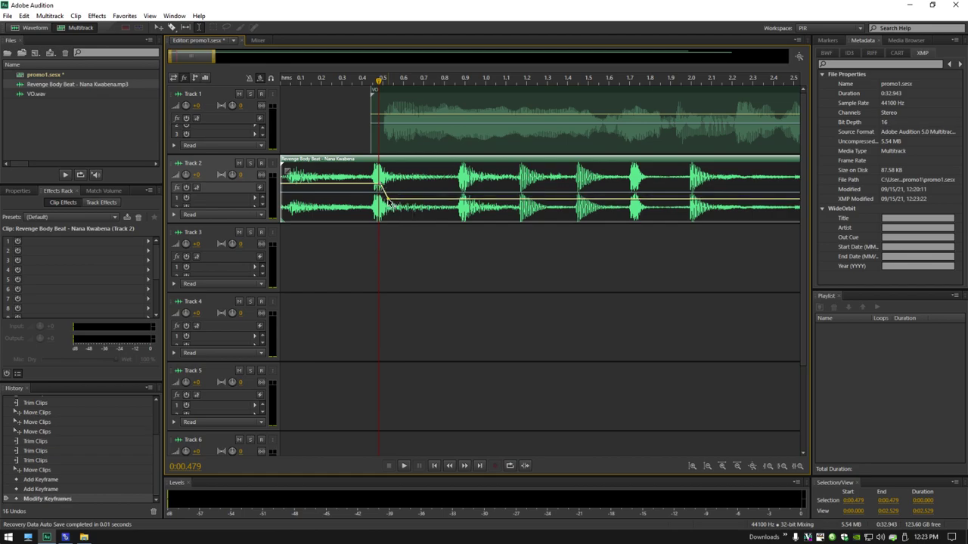
# - Add keyframes near 27.3 s and ramp the Track 2 music back up to +0 dB by 27.5 s
pyautogui.moveTo(202, 56); pyautogui.dragTo(688, 55)
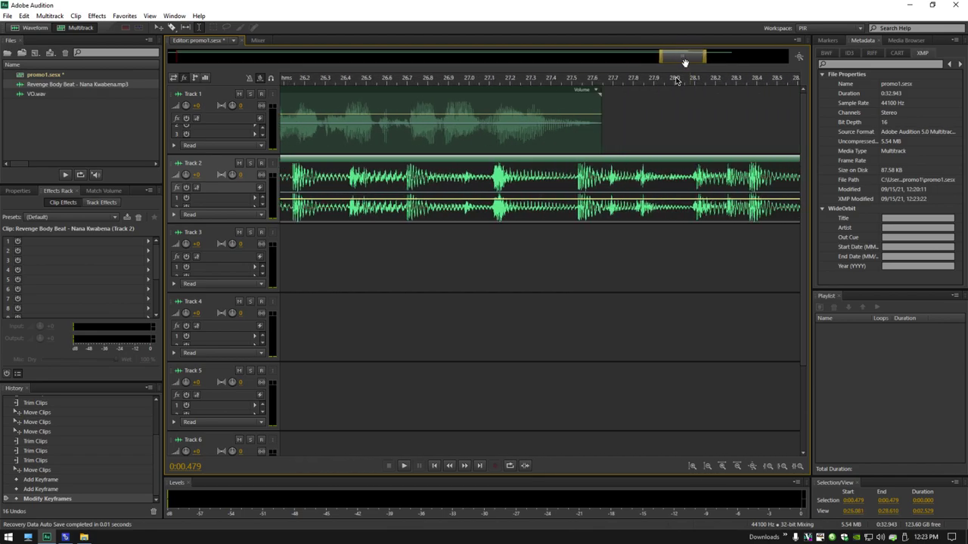
pyautogui.click(543, 203)
pyautogui.click(542, 201)
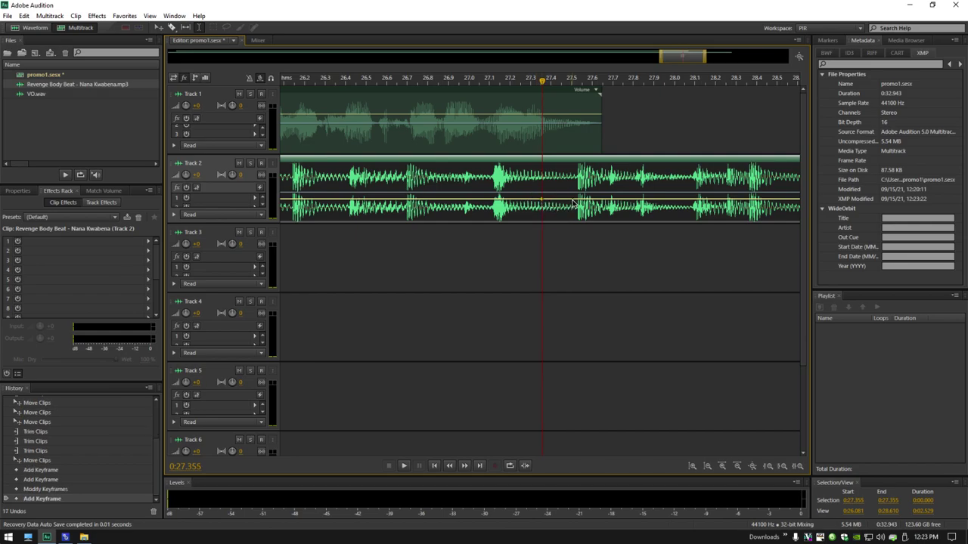
pyautogui.moveTo(572, 201); pyautogui.dragTo(575, 182)
pyautogui.click(593, 249)
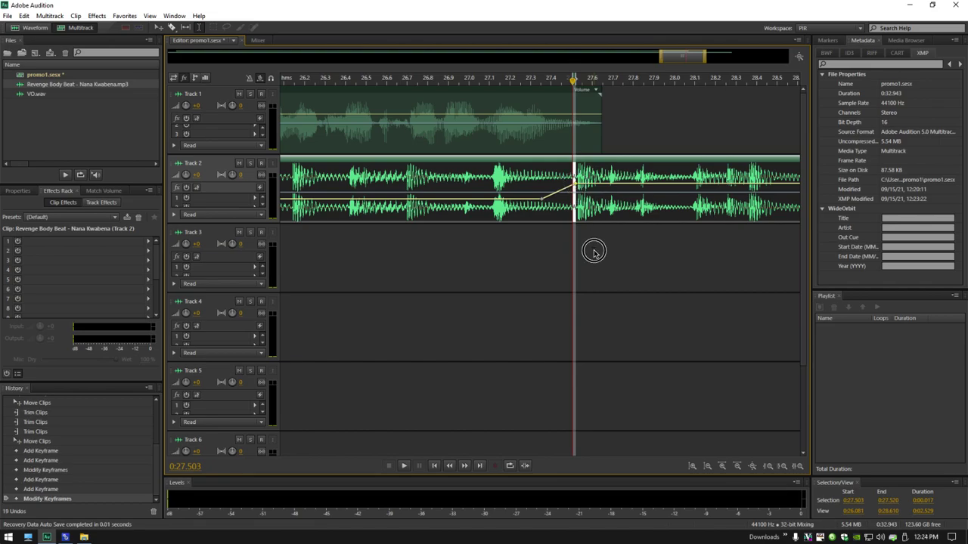
pyautogui.press('\\')
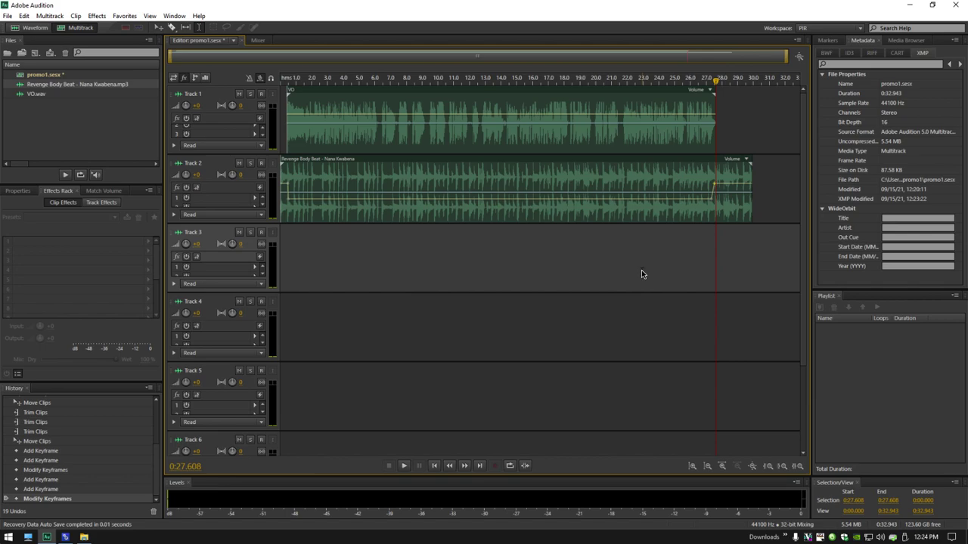
# - Mix down the entire session to promo1 Mixdown 1 and briefly play it back
pyautogui.rightClick(511, 180)
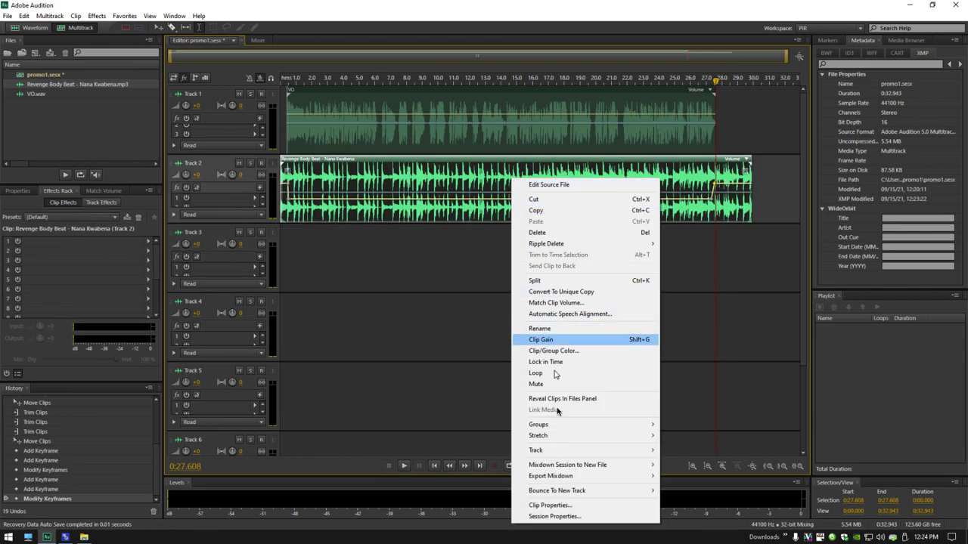
pyautogui.moveTo(583, 471)
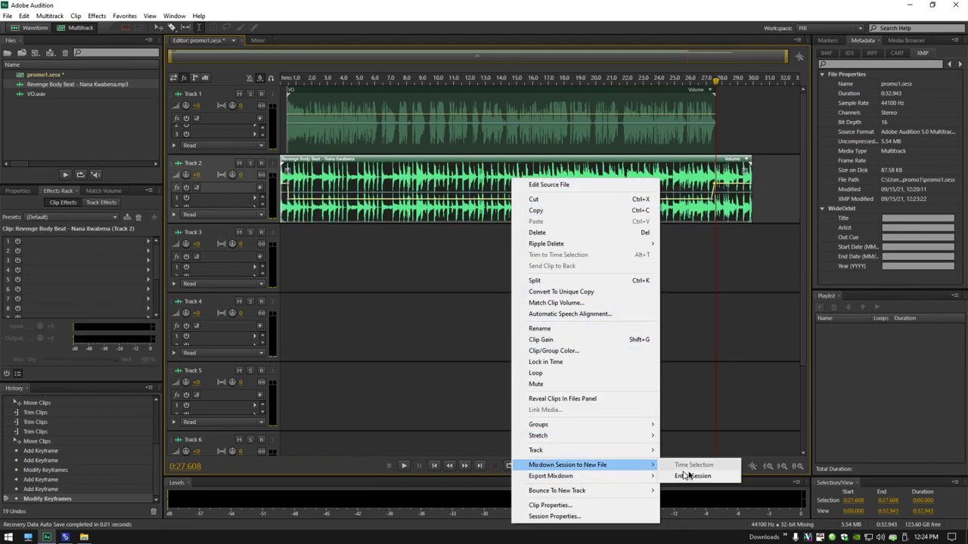
pyautogui.click(693, 477)
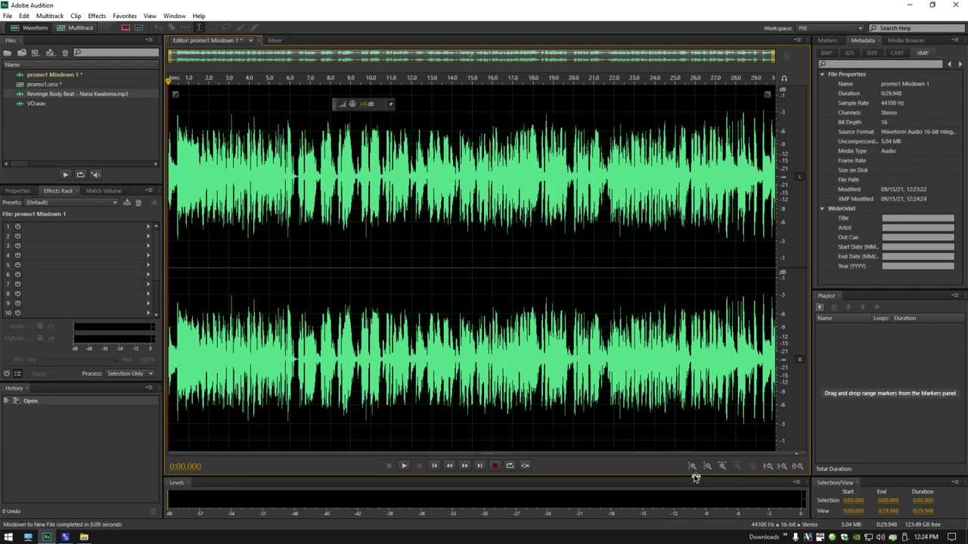
pyautogui.press('space')
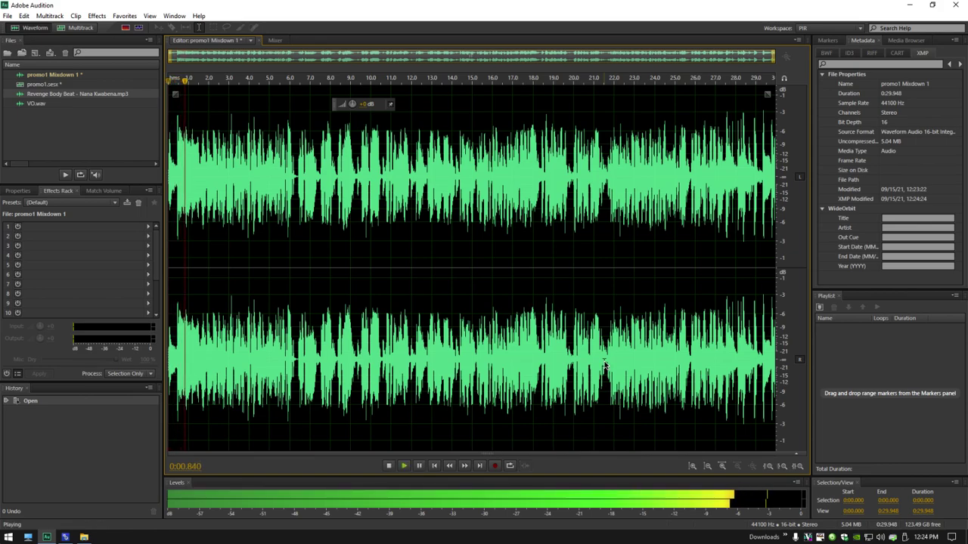
pyautogui.press('space')
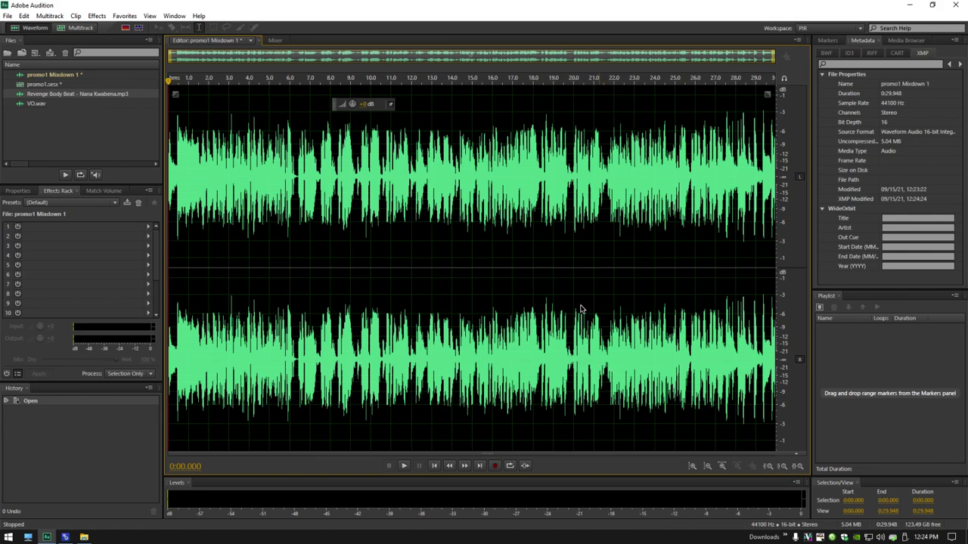
# - Fade out the mixdown's final couple of seconds, then play from about 28 s to check it
pyautogui.click(768, 96)
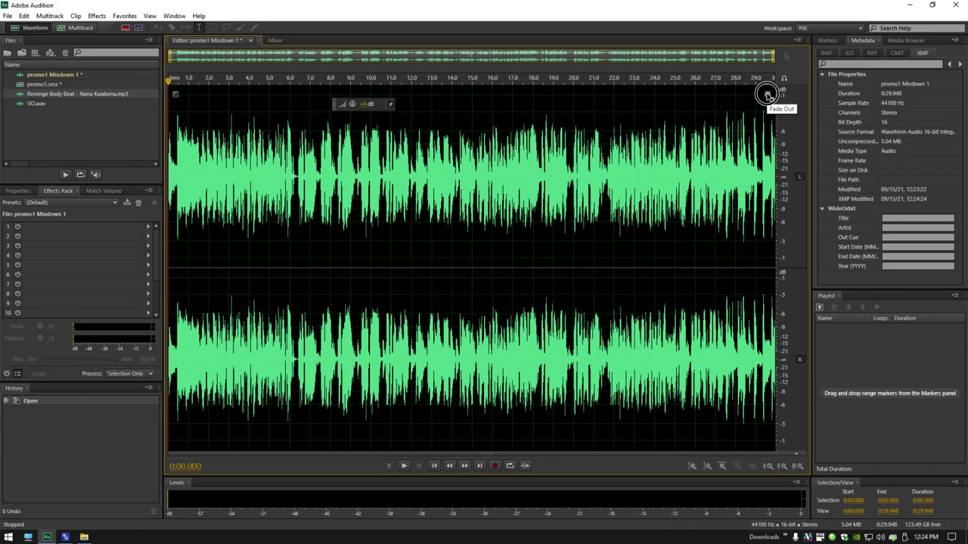
pyautogui.moveTo(768, 96); pyautogui.dragTo(749, 97)
pyautogui.click(734, 108)
pyautogui.press('space')
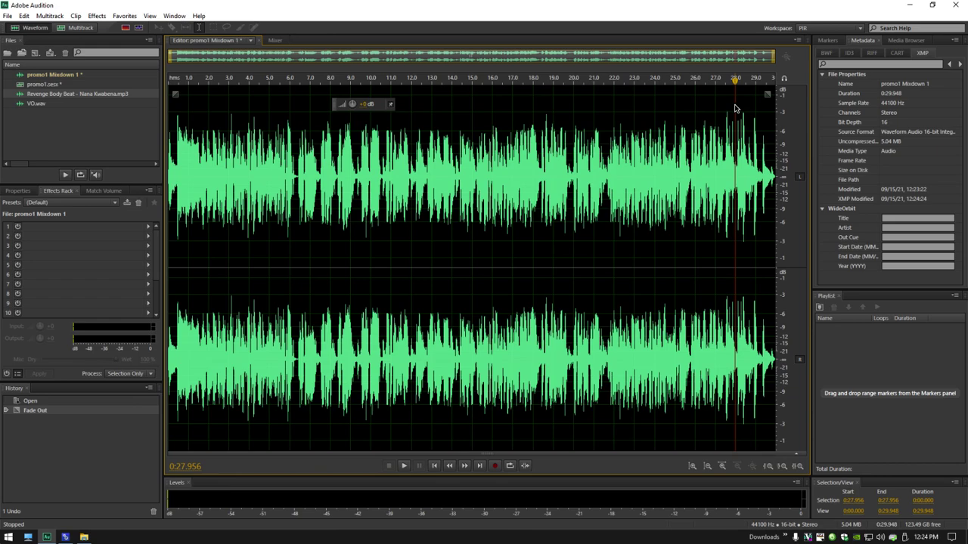
pyautogui.press('Home')
# - Normalize the entire promo1 Mixdown 1 with the default Normalize settings, then deselect it
pyautogui.click(98, 17)
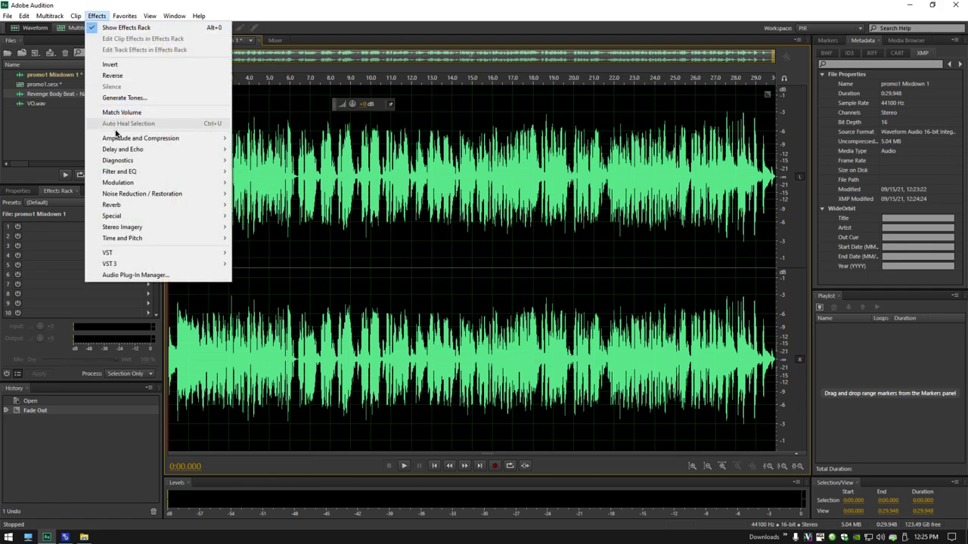
pyautogui.moveTo(129, 139)
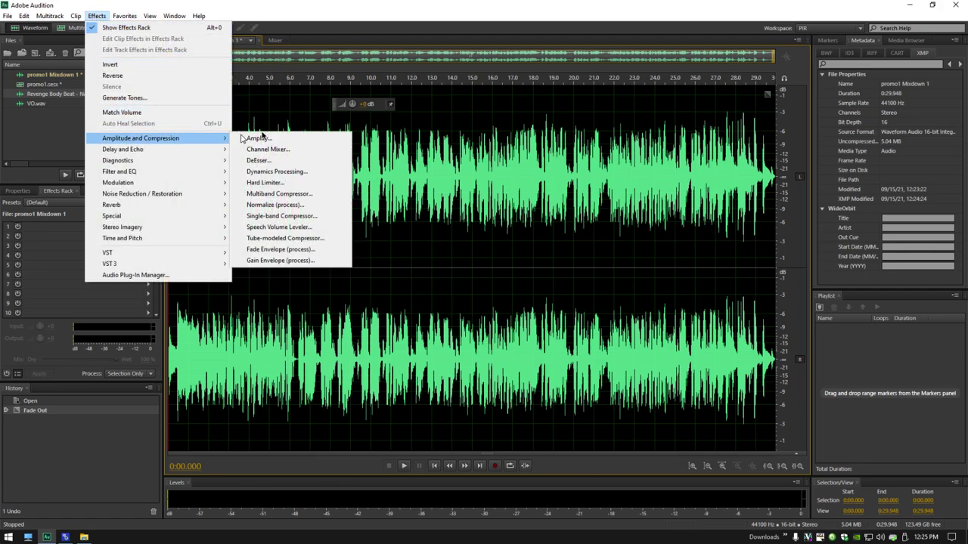
pyautogui.click(277, 207)
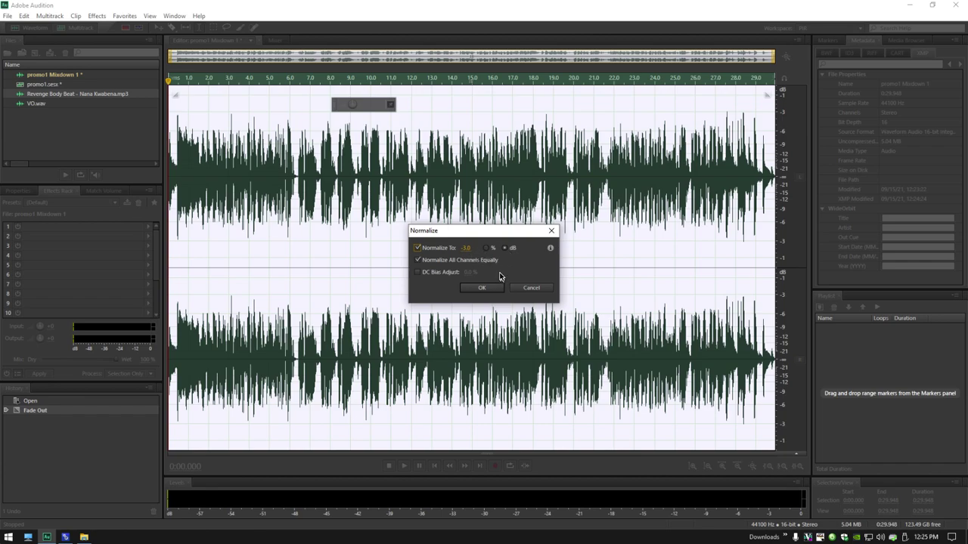
pyautogui.click(484, 288)
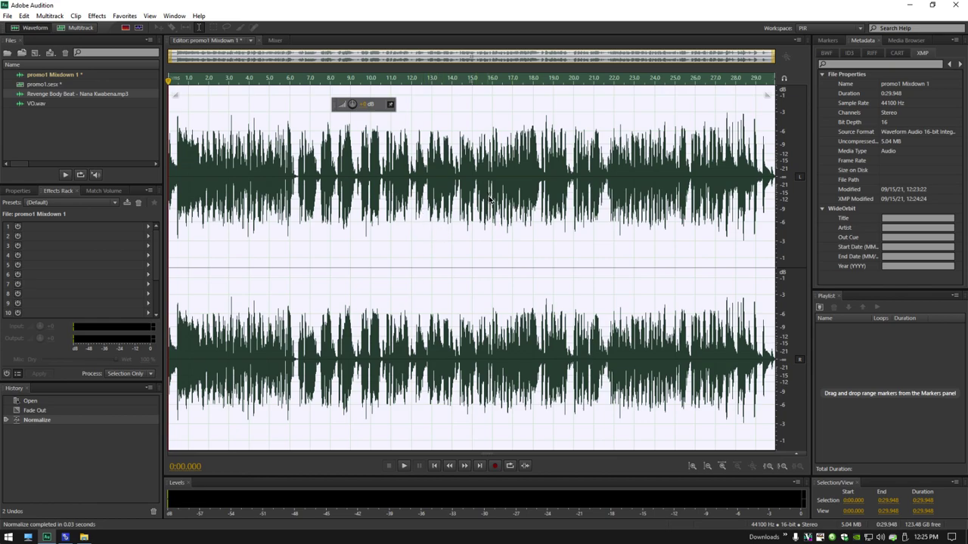
pyautogui.click(416, 176)
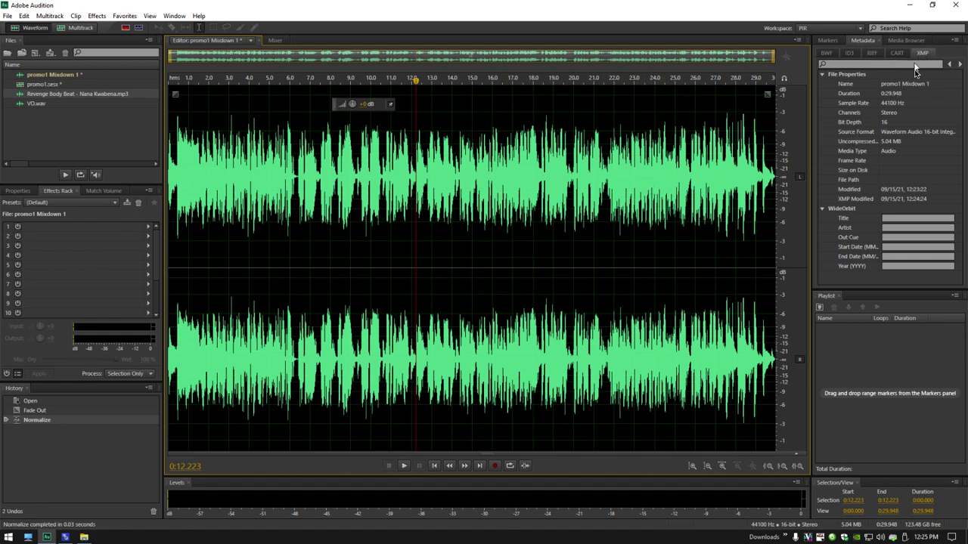
# - Enter 'THATS SO RANDOM PROMO 1' as the WideOrbit Title and fill in the Artist field
pyautogui.click(912, 218)
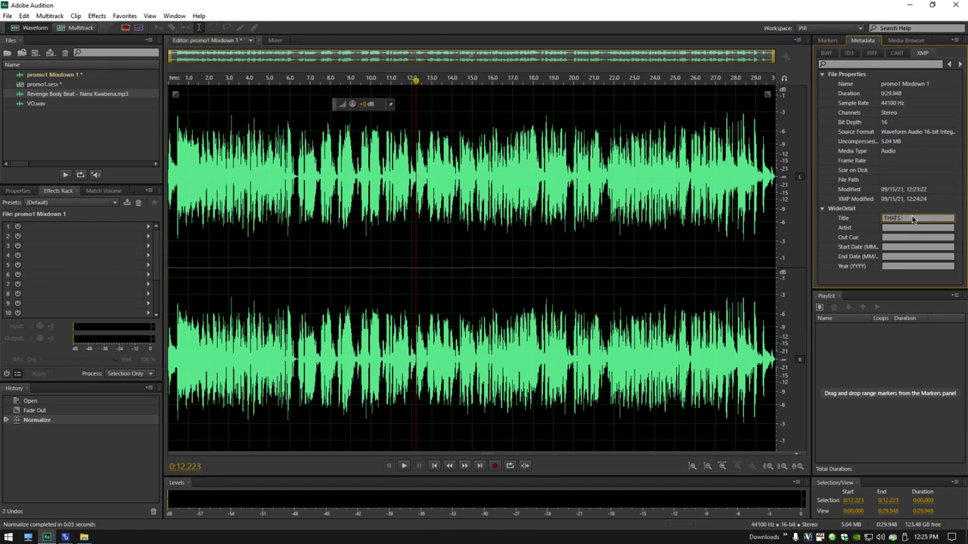
pyautogui.write('THATS SO RANDOM')
pyautogui.write(' PROMO 1')
pyautogui.click(913, 226)
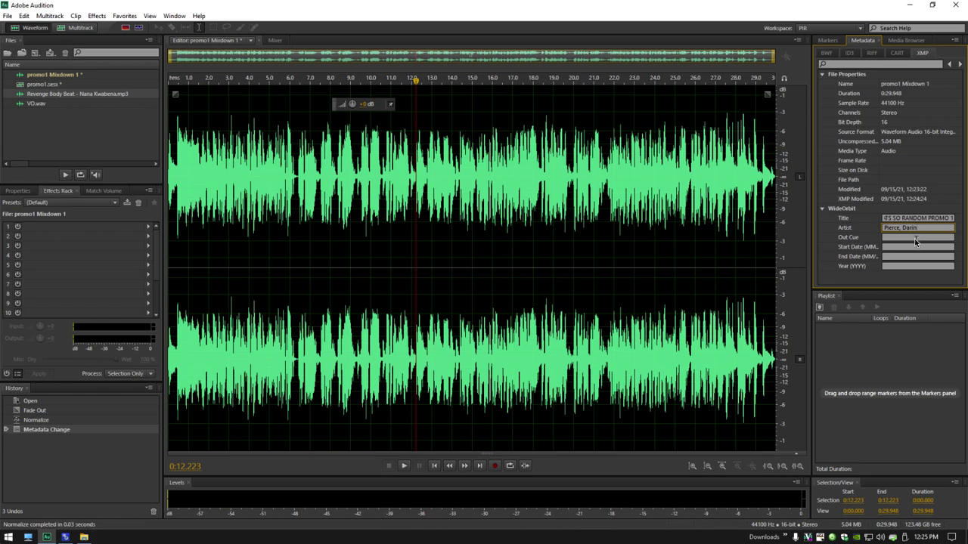
pyautogui.click(915, 238)
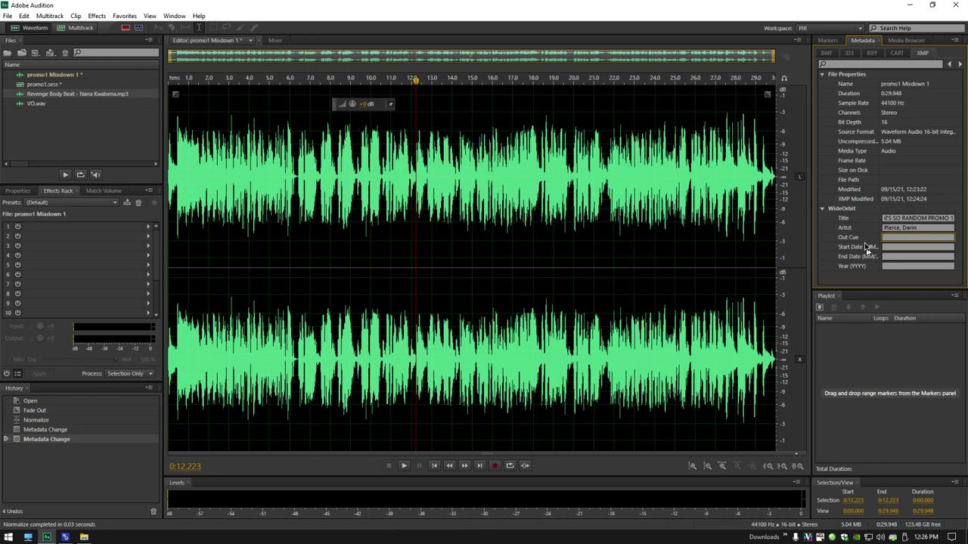
# - Save the mixdown as WideOrbit Format Write into the D:\IMPORT\Adobe folder
pyautogui.click(7, 16)
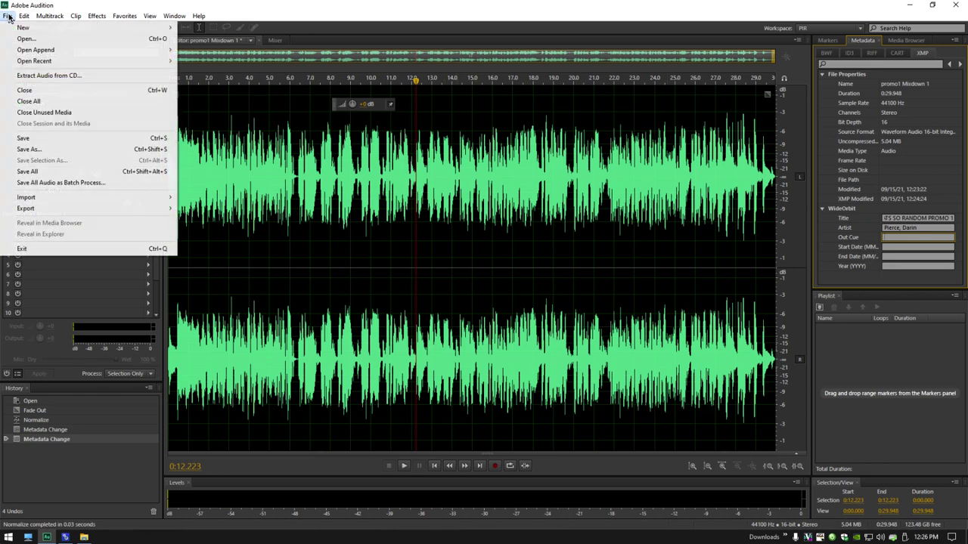
pyautogui.click(34, 151)
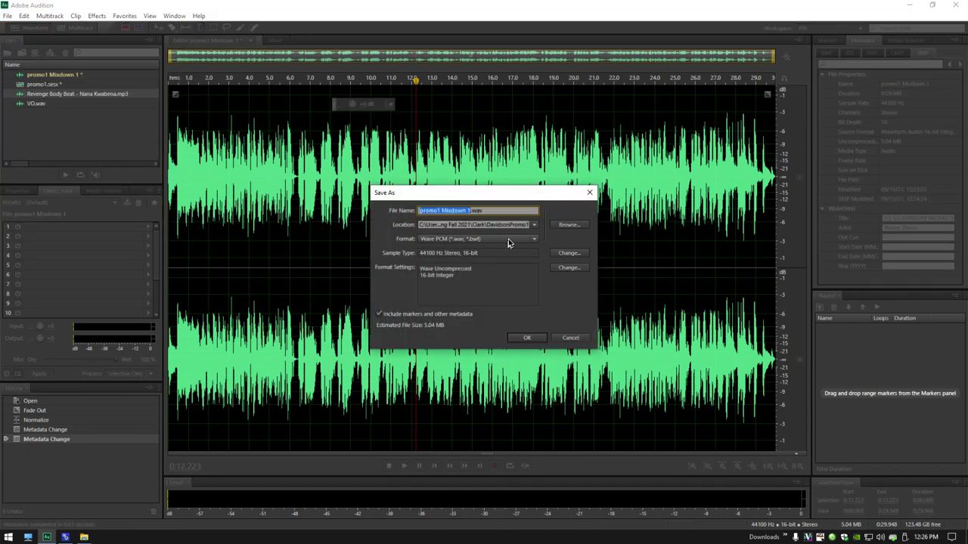
pyautogui.click(535, 239)
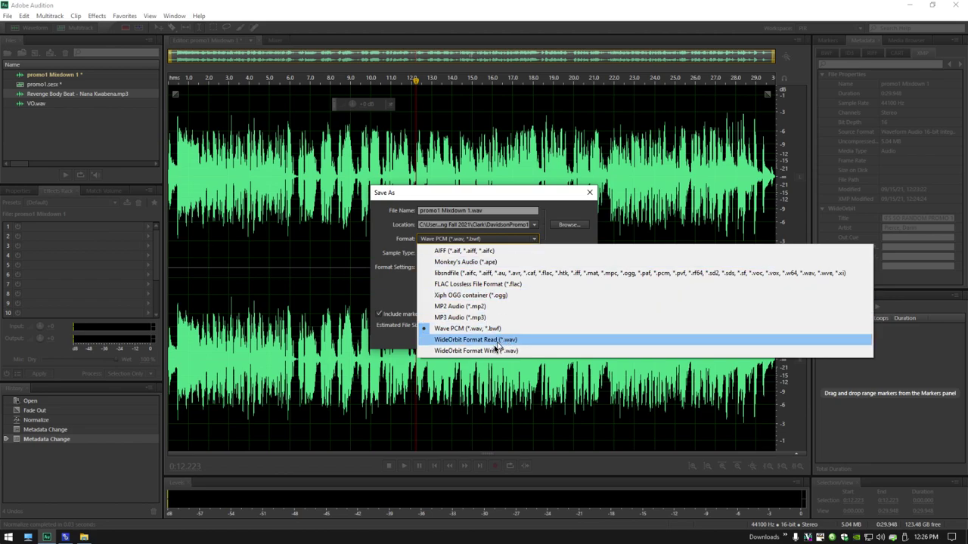
pyautogui.click(492, 350)
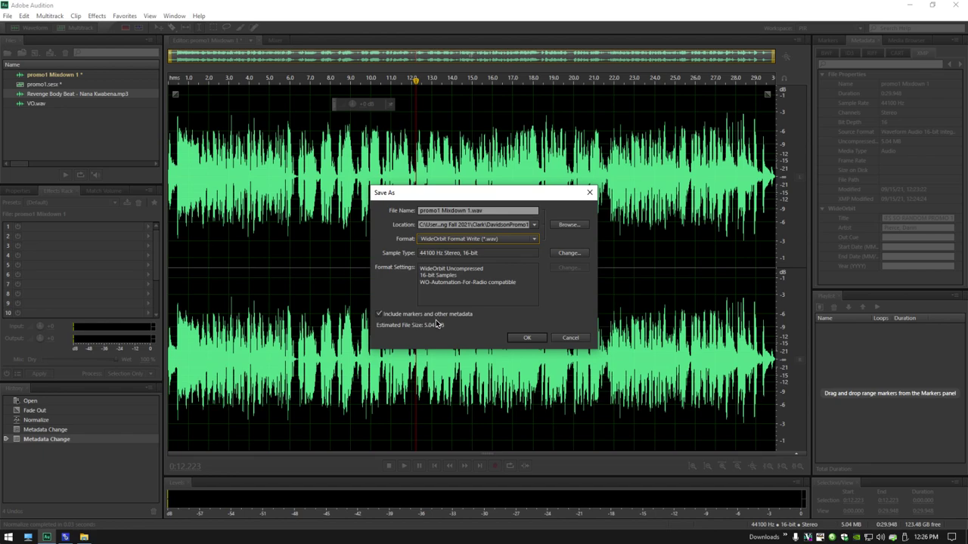
pyautogui.click(379, 314)
pyautogui.click(533, 225)
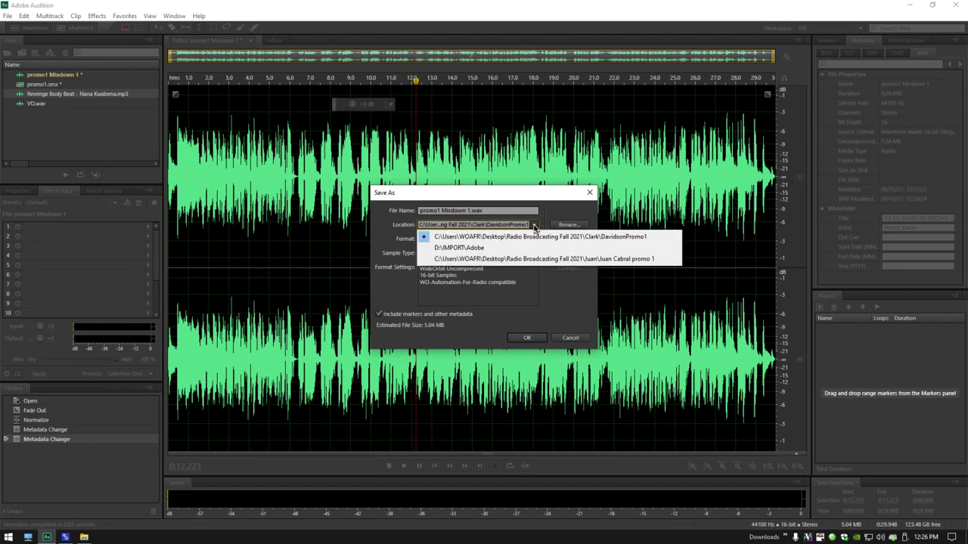
pyautogui.click(475, 250)
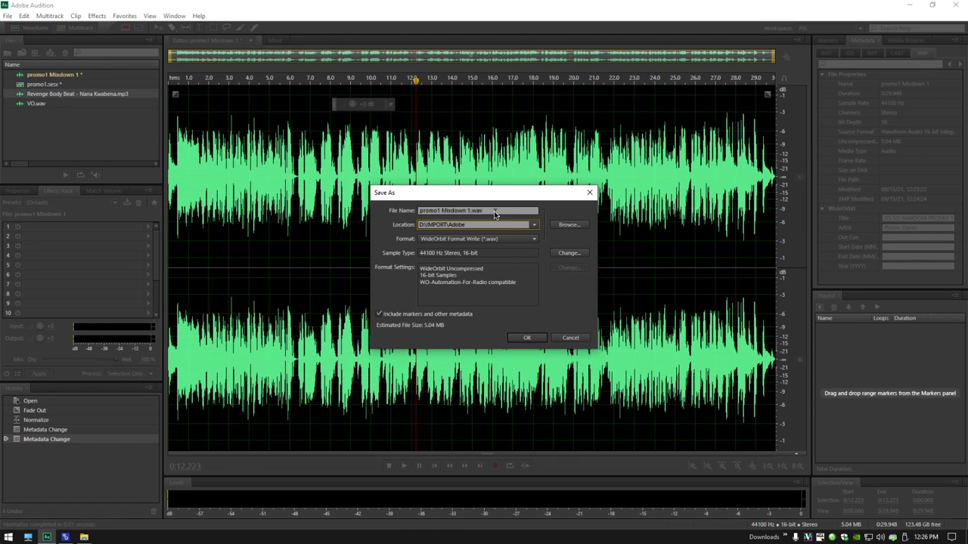
# - Name the file pro0099, save it and dismiss the confirmation
pyautogui.click(494, 211)
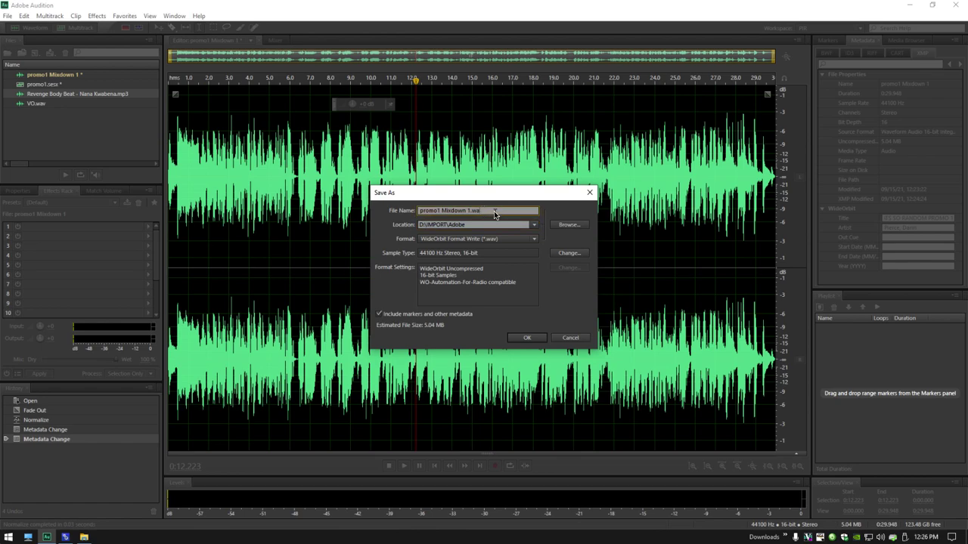
pyautogui.press('BackSpace')
pyautogui.press('BackSpace')
pyautogui.press('BackSpace')
pyautogui.press('BackSpace')
pyautogui.press('BackSpace')
pyautogui.press('BackSpace')
pyautogui.press('BackSpace')
pyautogui.press('BackSpace')
pyautogui.press('BackSpace')
pyautogui.press('BackSpace')
pyautogui.press('BackSpace')
pyautogui.press('BackSpace')
pyautogui.press('BackSpace')
pyautogui.press('BackSpace')
pyautogui.press('BackSpace')
pyautogui.press('BackSpace')
pyautogui.press('BackSpace')
pyautogui.press('BackSpace')
pyautogui.press('BackSpace')
pyautogui.write('pro009')
pyautogui.click(528, 337)
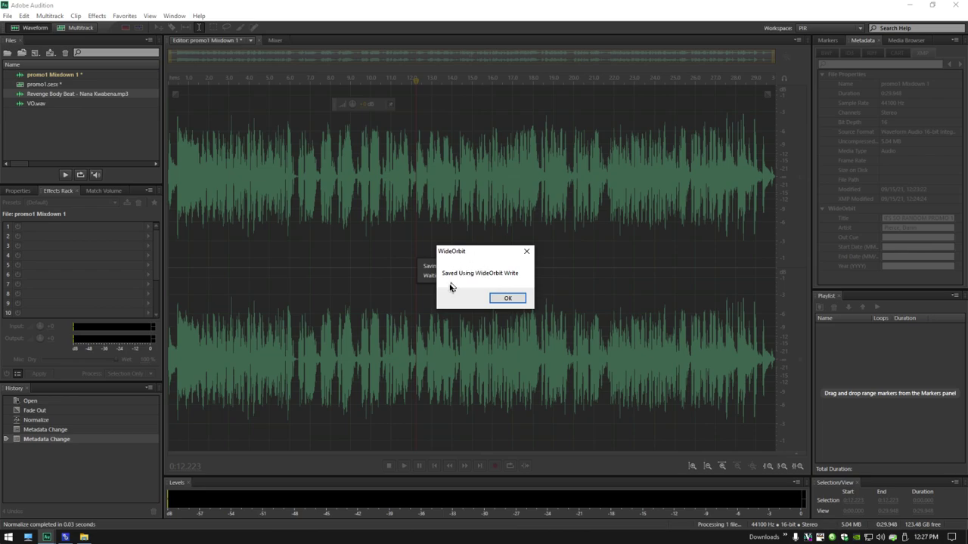
pyautogui.click(509, 300)
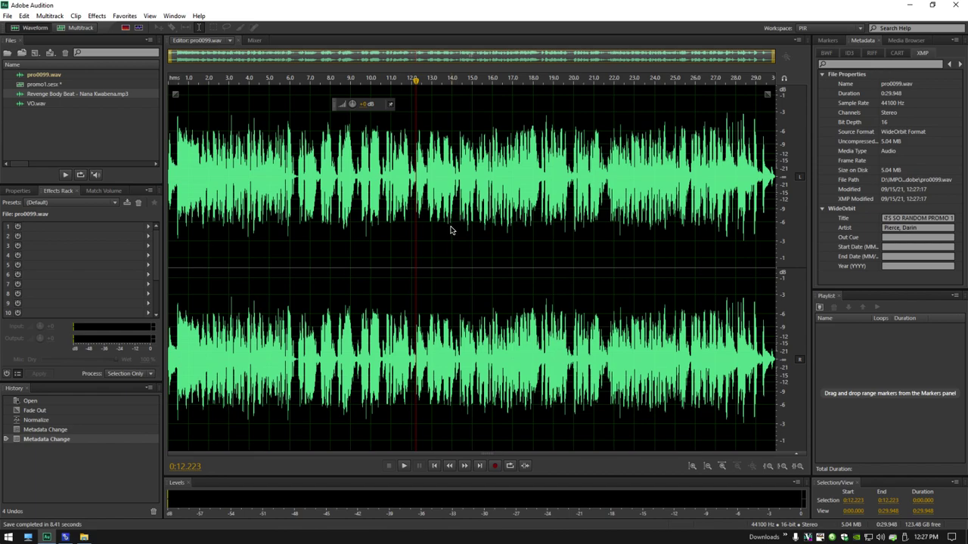
pyautogui.click(65, 537)
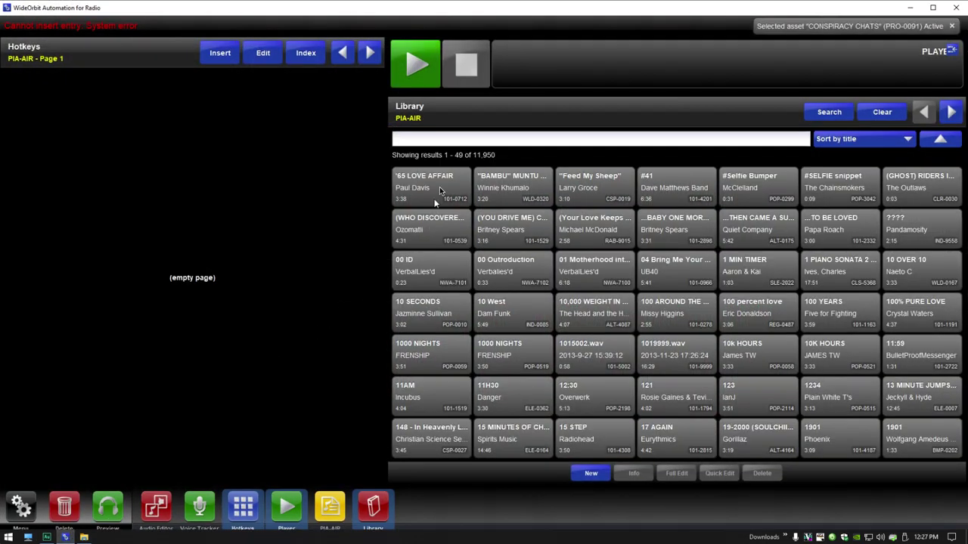
# - Search the WideOrbit library for 'Pro/0' and preview THATS SO RANDOM PROMO 1
pyautogui.click(465, 143)
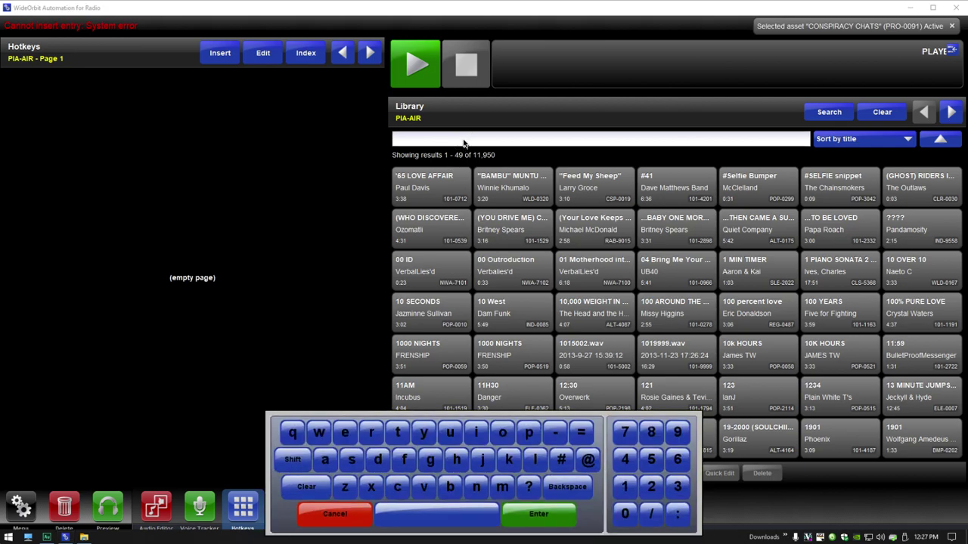
pyautogui.write('Pro/')
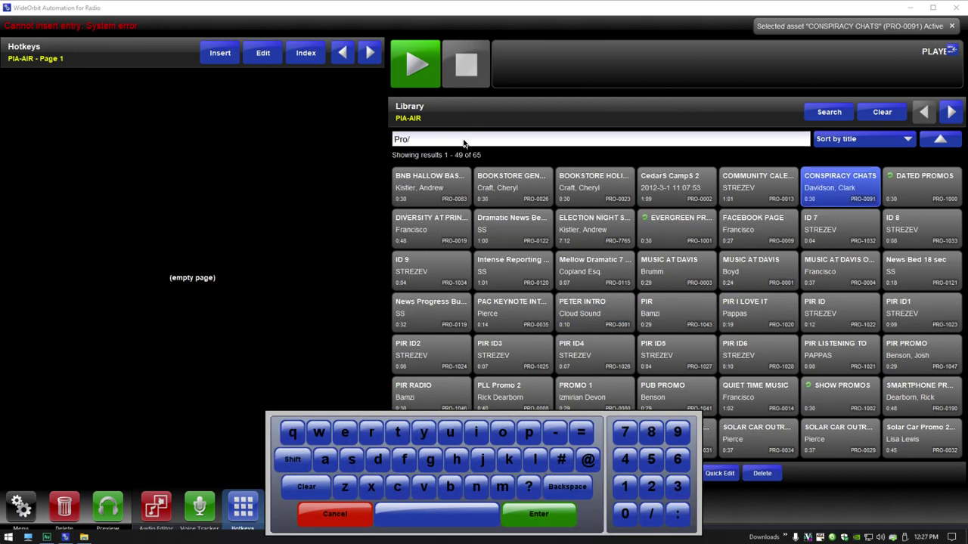
pyautogui.write('009')
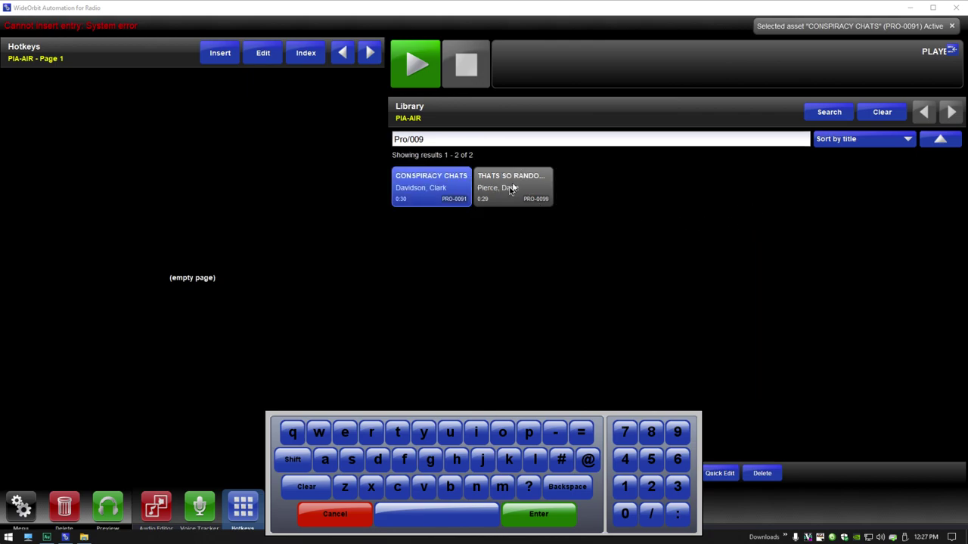
pyautogui.click(108, 509)
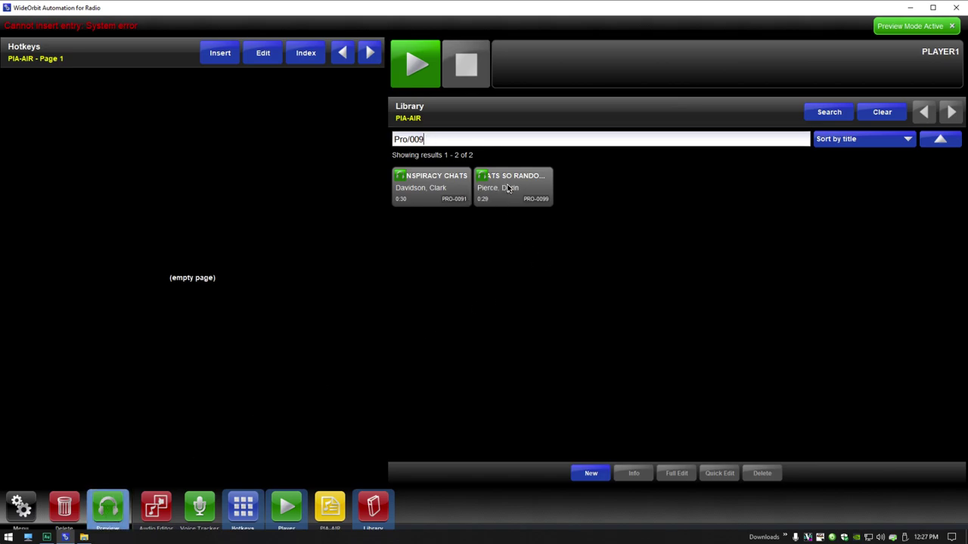
pyautogui.click(509, 189)
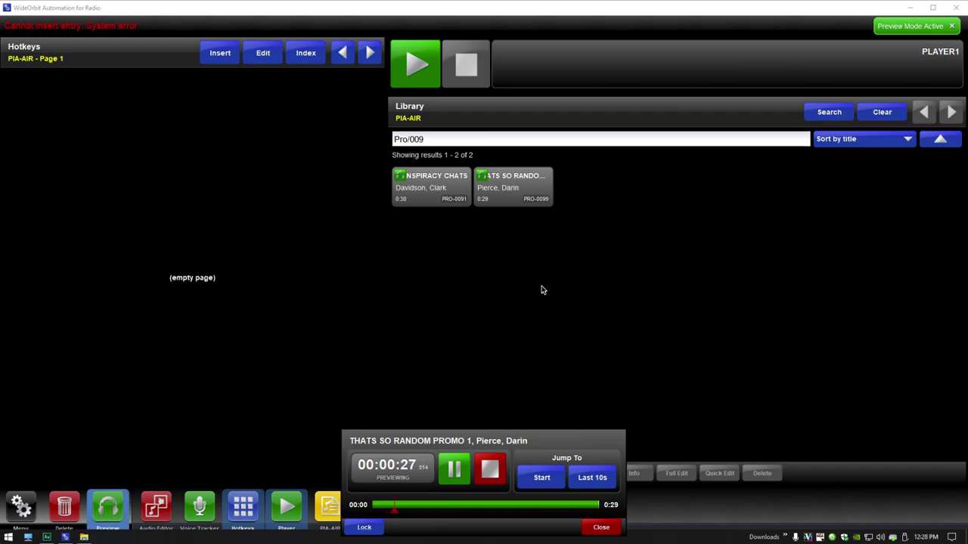
pyautogui.click(601, 529)
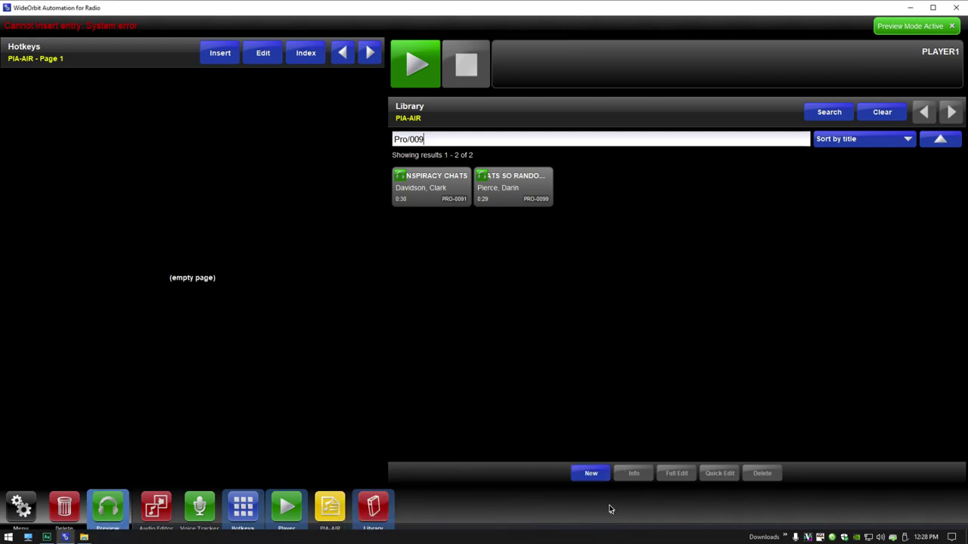
pyautogui.click(46, 539)
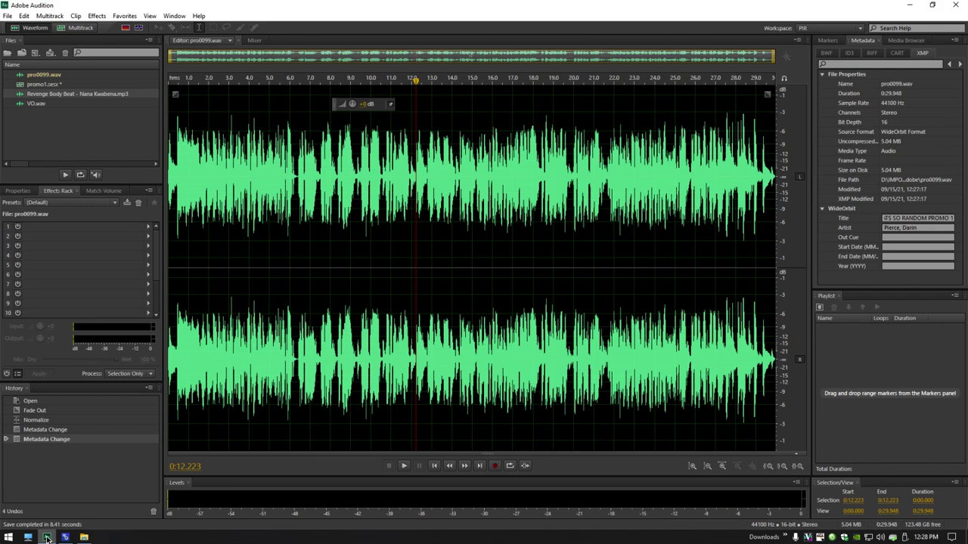
# - Switch to WideOrbit and back to Audition showing pro0099.wav
pyautogui.click(64, 538)
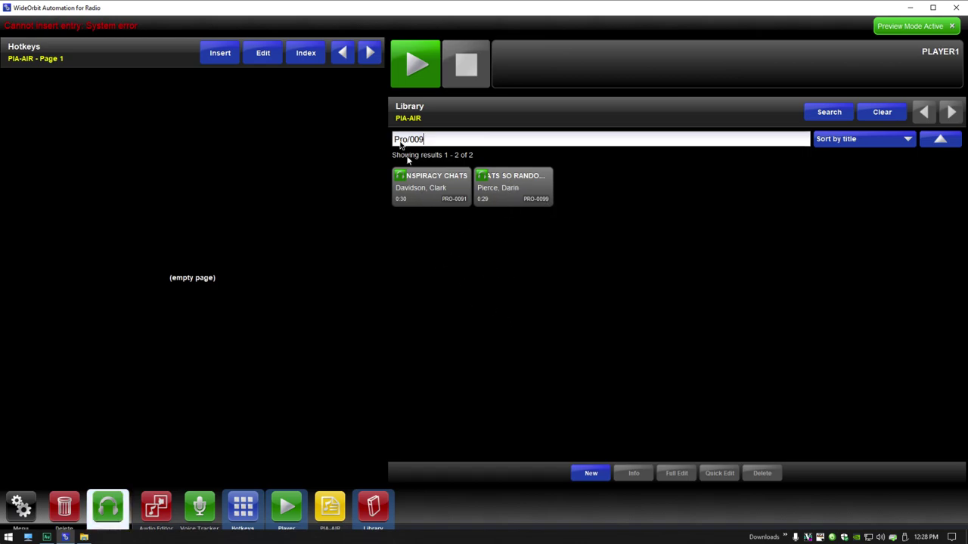
pyautogui.click(46, 536)
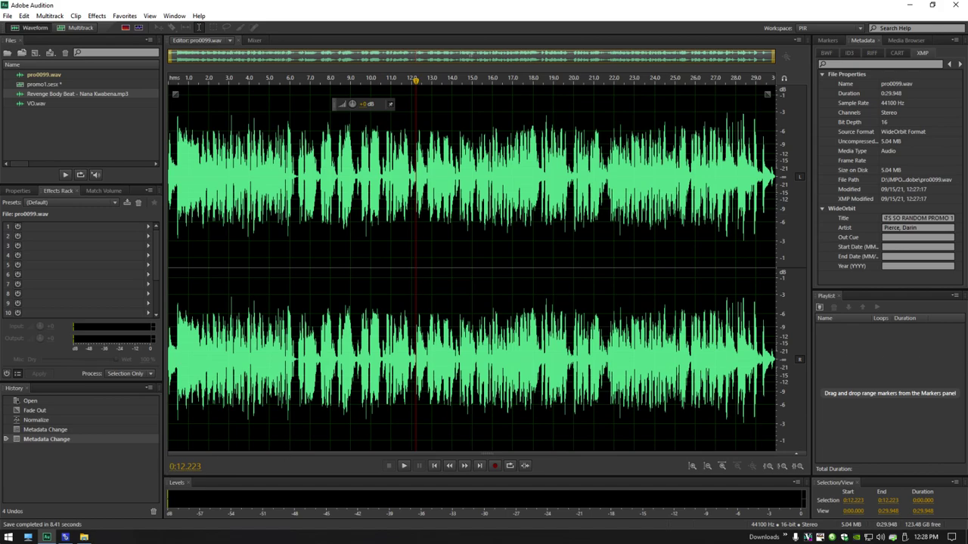
# - Save As MP3 Audio format, renaming the file to 'Thats So Random Promo 1' without the apostrophe
pyautogui.click(9, 17)
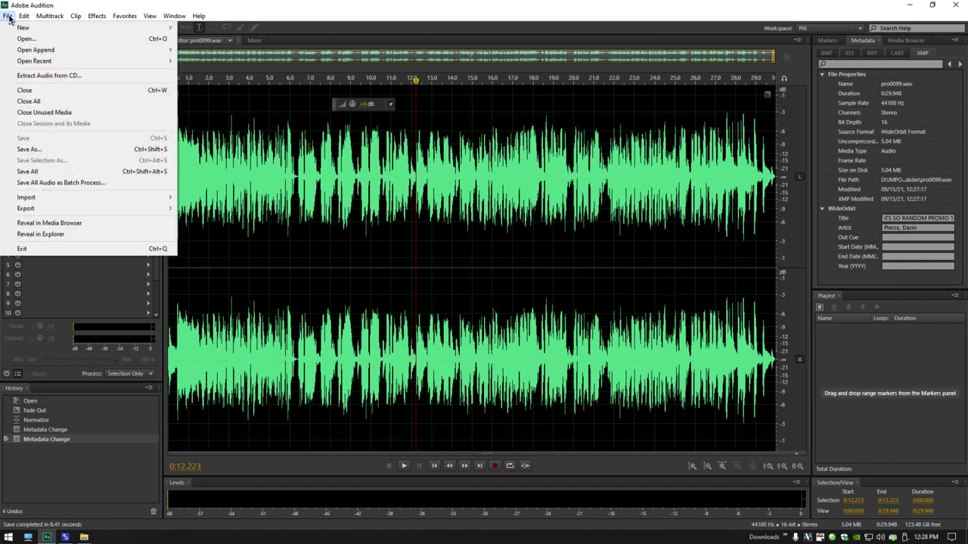
pyautogui.click(28, 149)
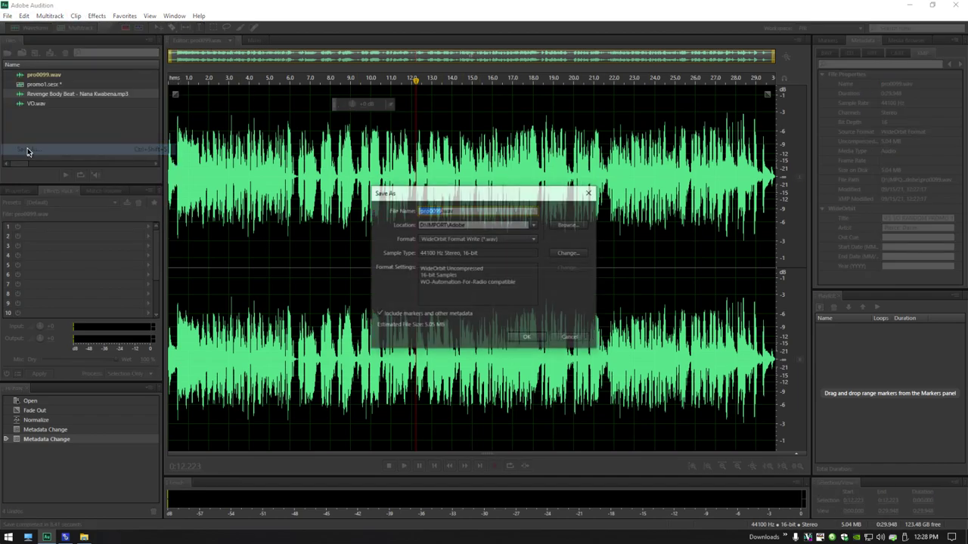
pyautogui.click(534, 239)
pyautogui.click(475, 317)
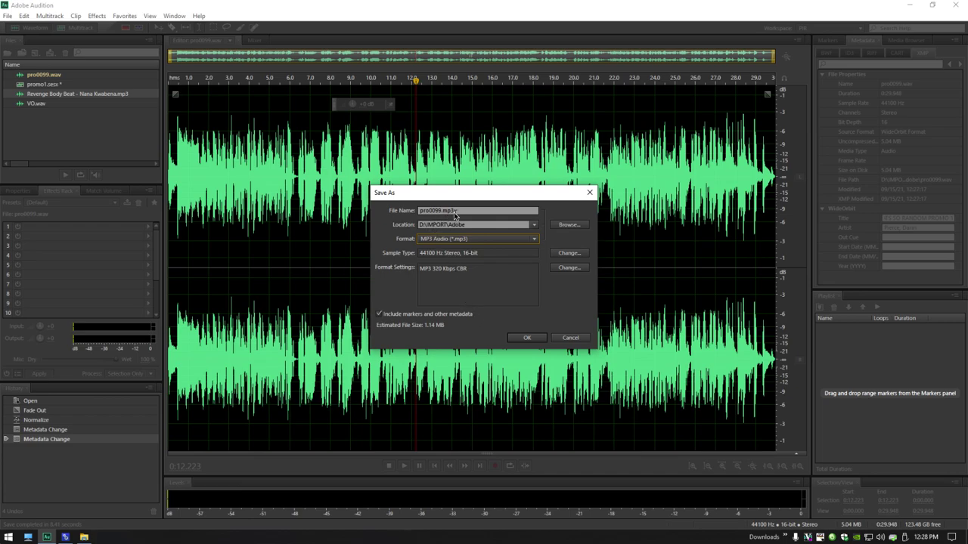
pyautogui.moveTo(457, 212); pyautogui.dragTo(399, 214)
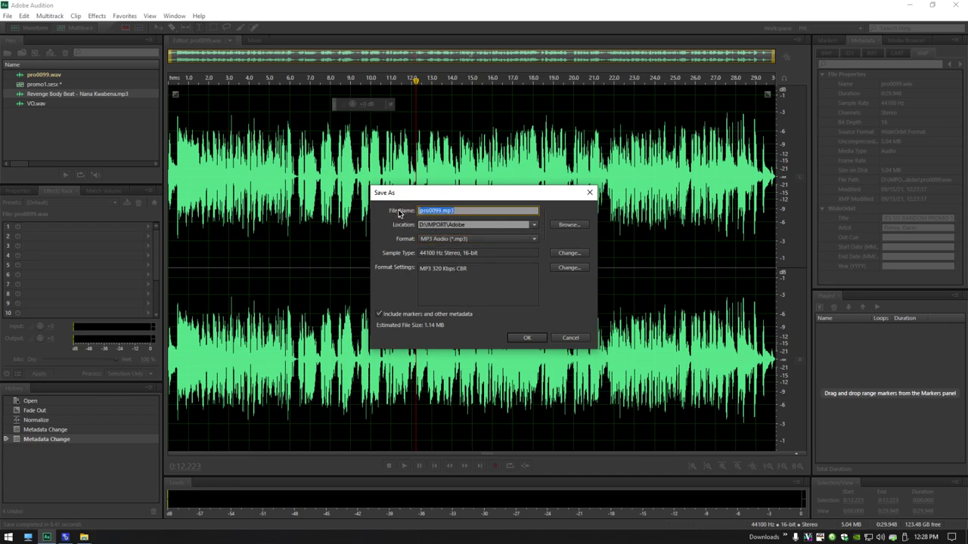
pyautogui.write('Thi')
pyautogui.press('BackSpace')
# - Save the MP3 into Desktop > Radio Broadcasting Fall 2021 > student folder > Promo 1
pyautogui.click(568, 227)
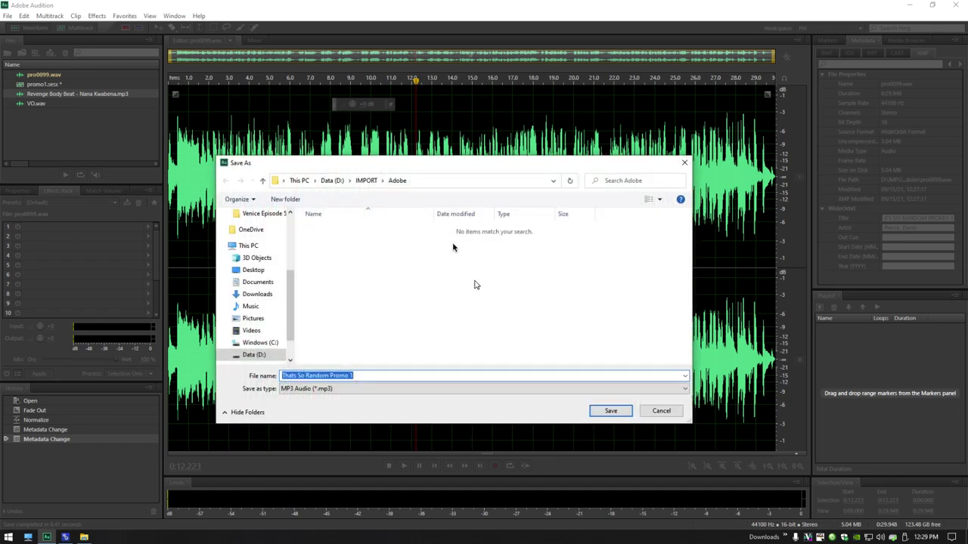
pyautogui.click(254, 271)
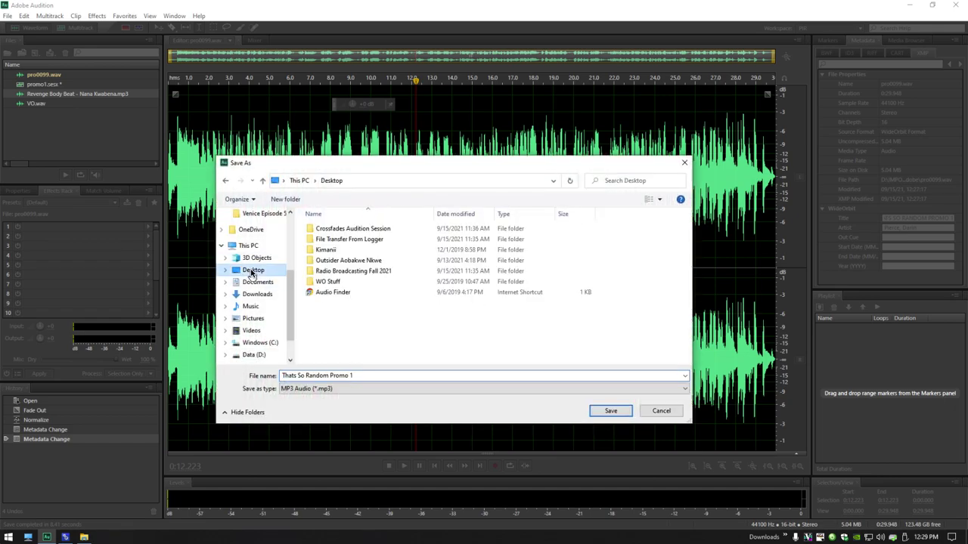
pyautogui.doubleClick(310, 274)
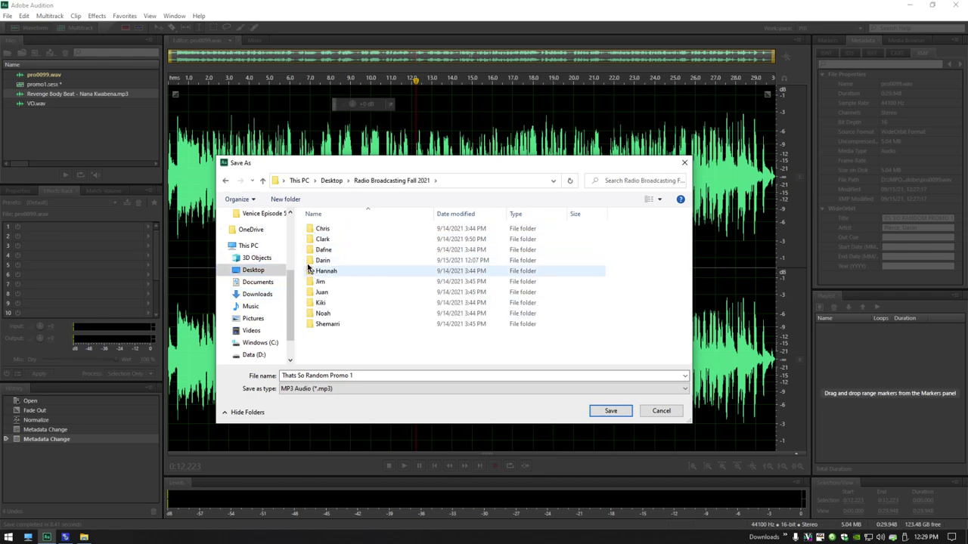
pyautogui.doubleClick(307, 263)
pyautogui.doubleClick(316, 229)
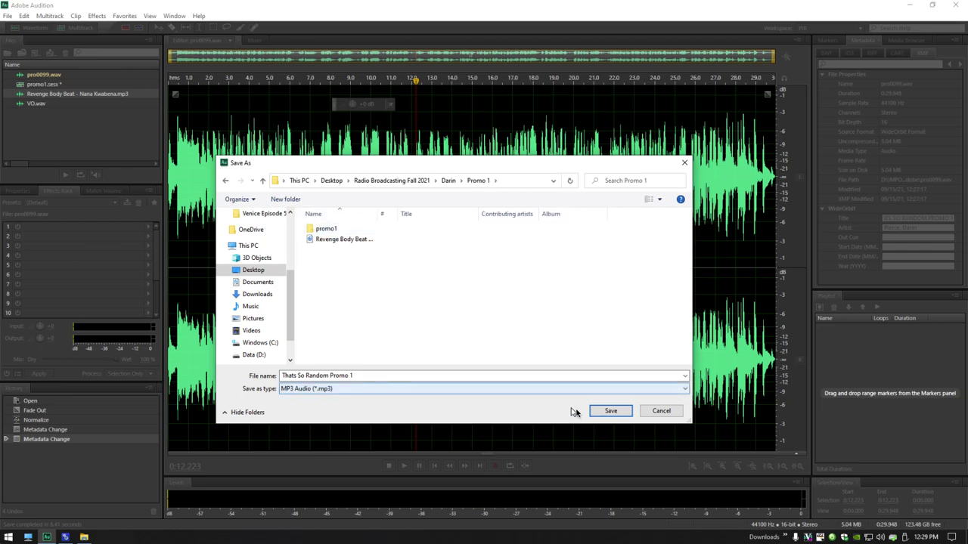
pyautogui.click(610, 412)
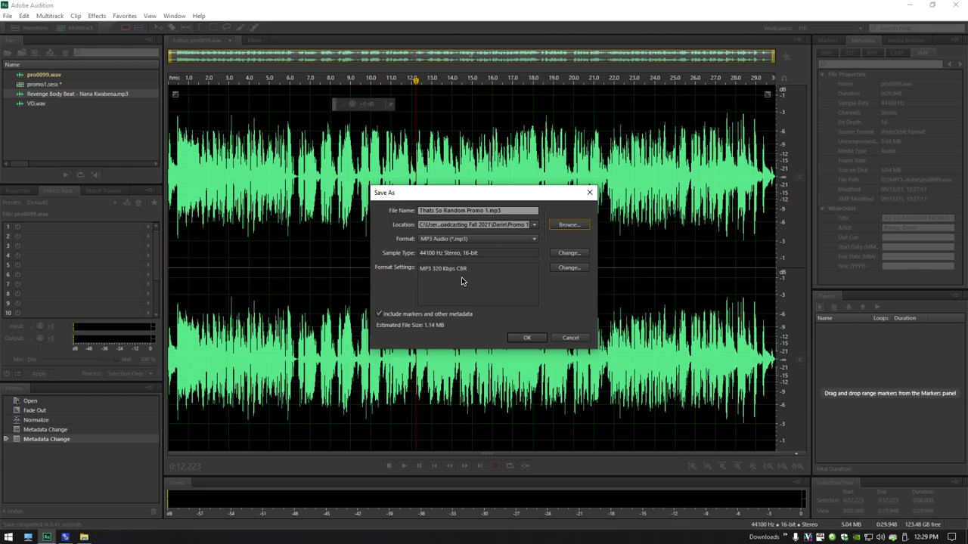
pyautogui.click(524, 339)
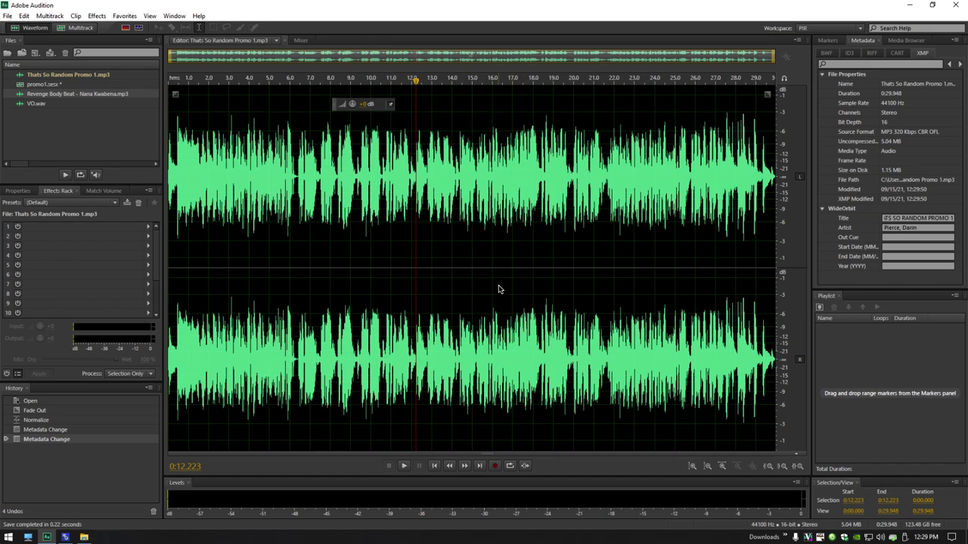
# - Reveal the Promo 1 folder in File Explorer and widen the Name column
pyautogui.click(65, 537)
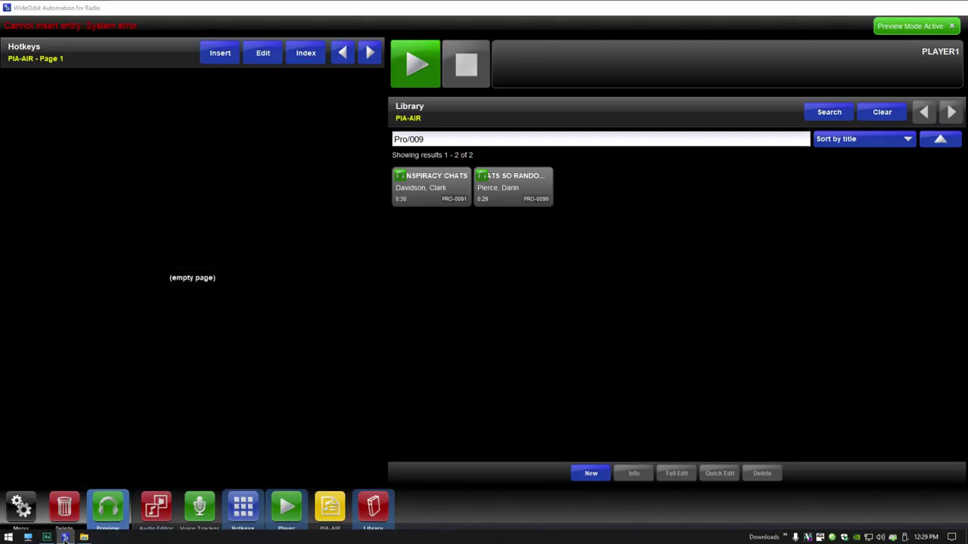
pyautogui.click(65, 537)
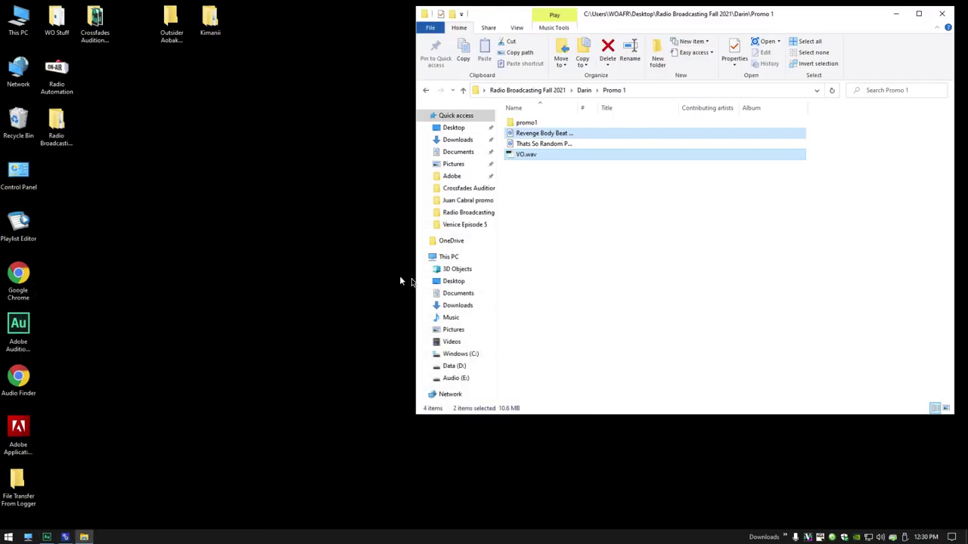
pyautogui.click(577, 265)
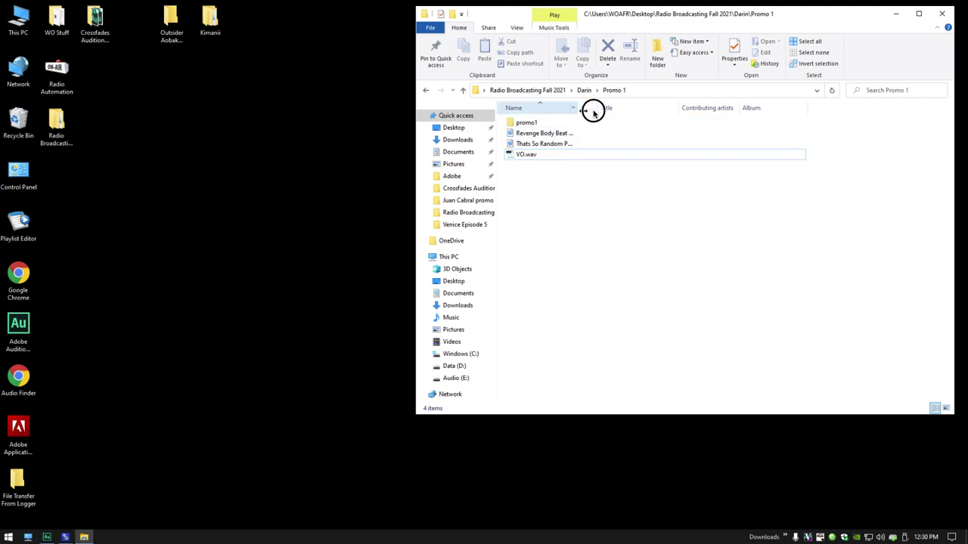
pyautogui.moveTo(593, 112); pyautogui.dragTo(685, 111)
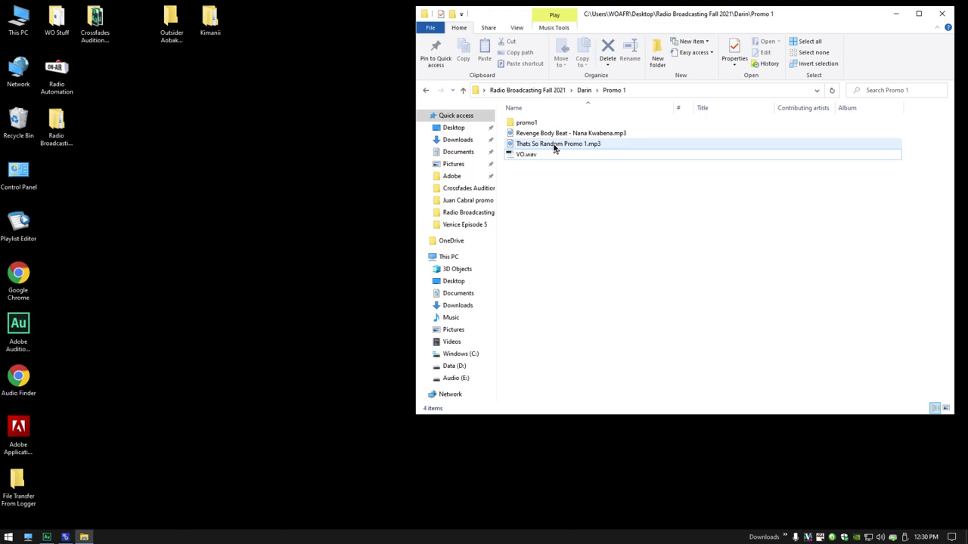
# - Play Thats So Random Promo 1.mp3 to check it, then close the music player
pyautogui.doubleClick(554, 145)
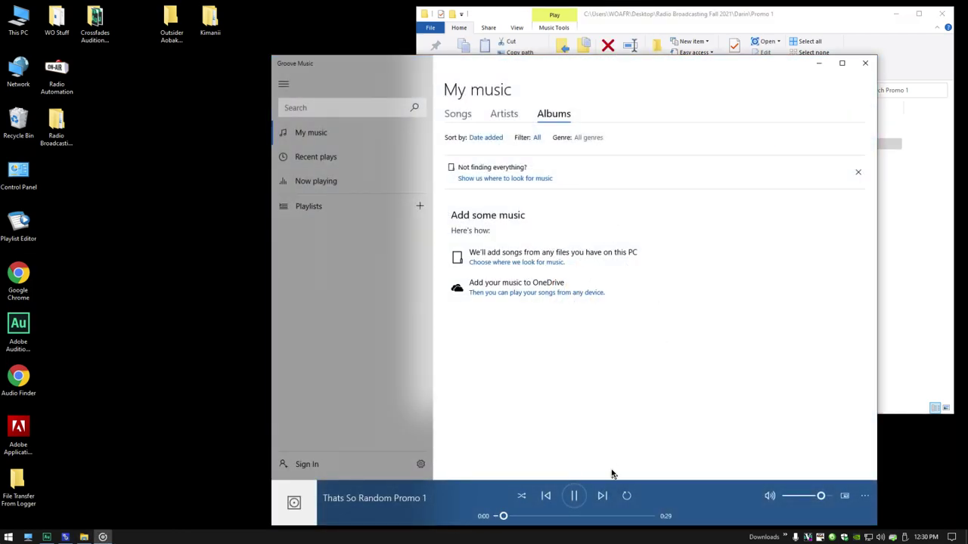
pyautogui.click(868, 67)
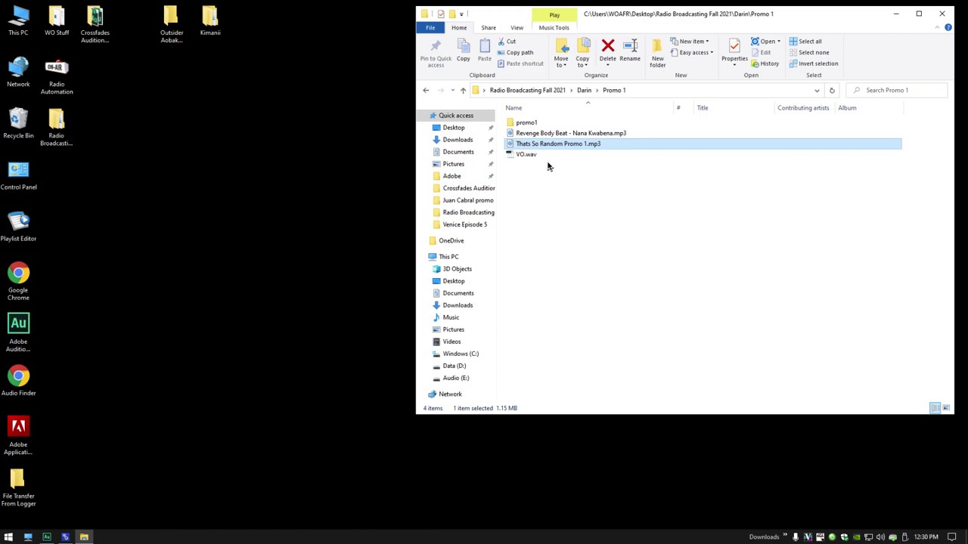
pyautogui.click(47, 537)
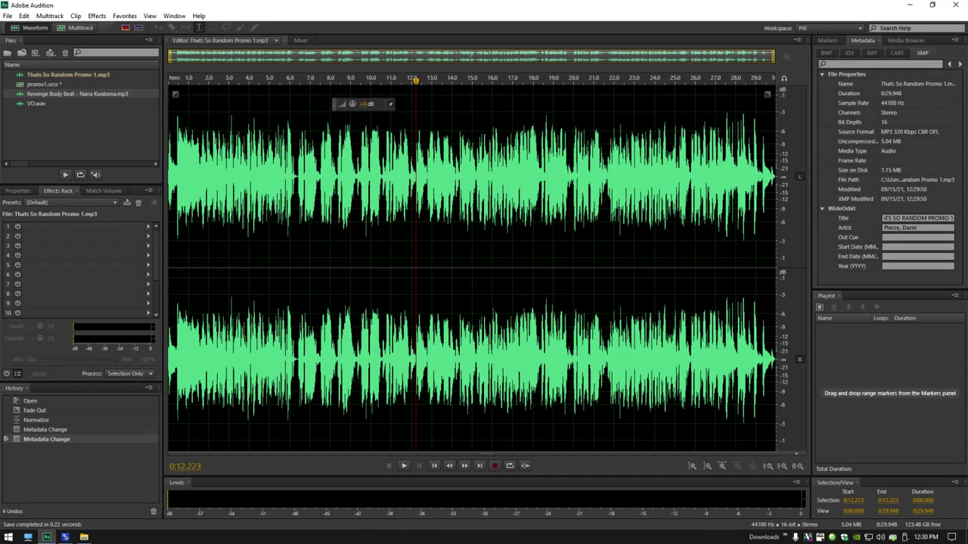
# - Close Adobe Audition, saving the changes to promo1.sesx
pyautogui.click(952, 5)
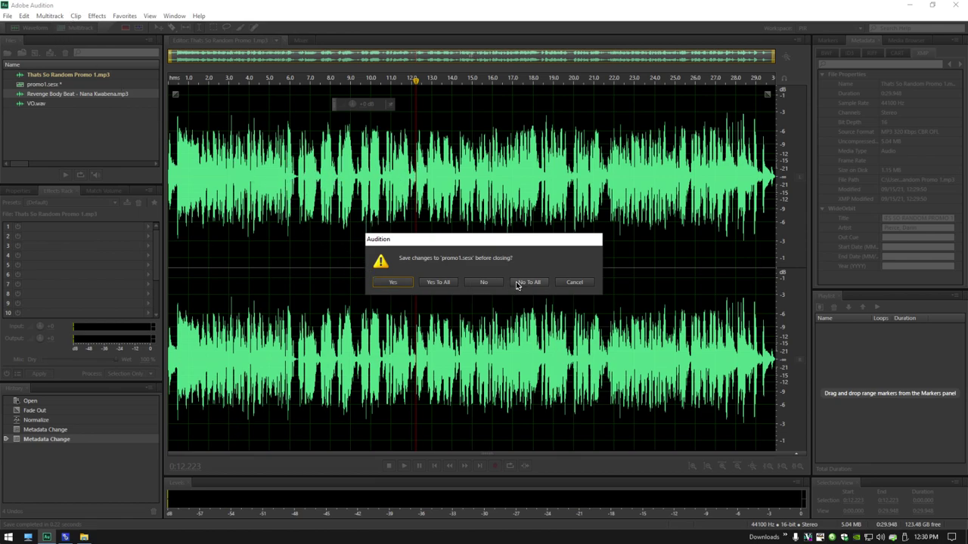
pyautogui.click(395, 282)
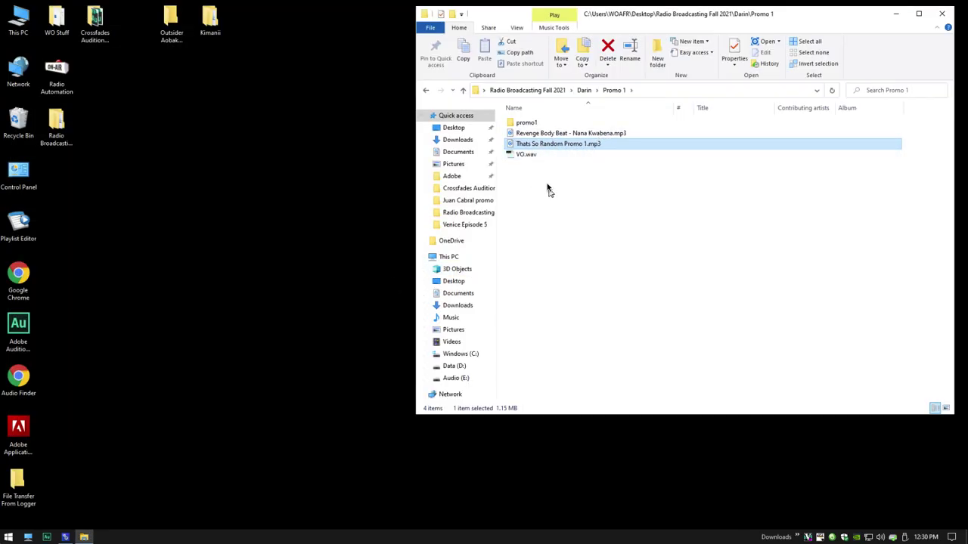
pyautogui.click(515, 125)
pyautogui.doubleClick(515, 126)
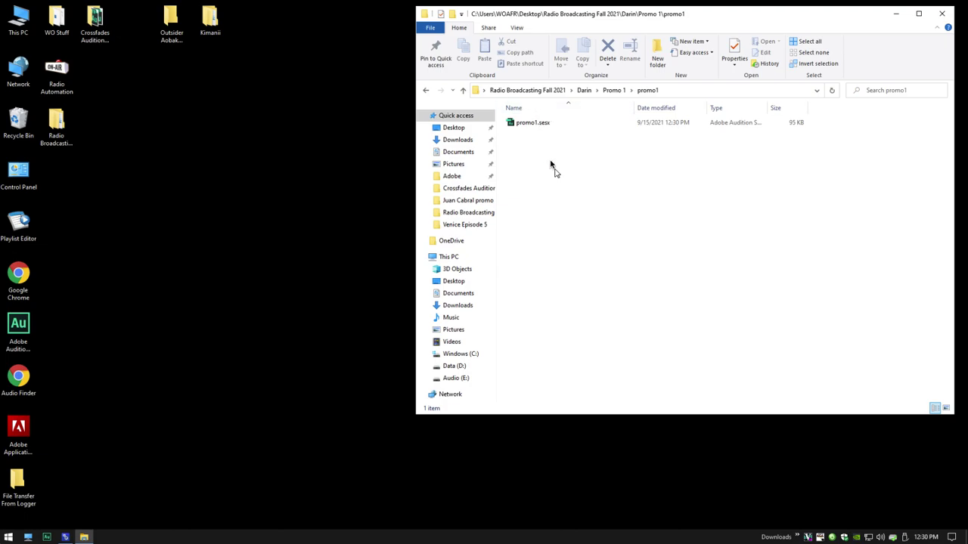
pyautogui.click(426, 91)
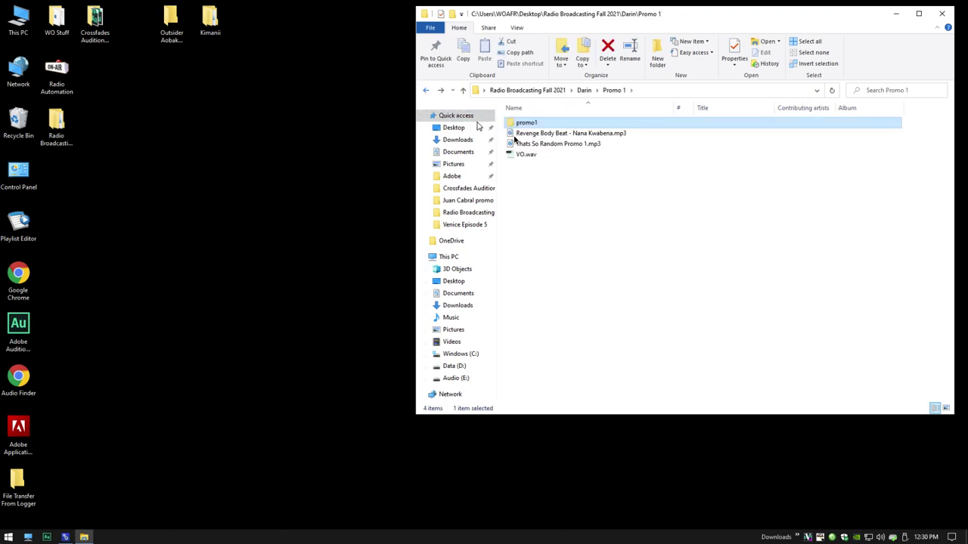